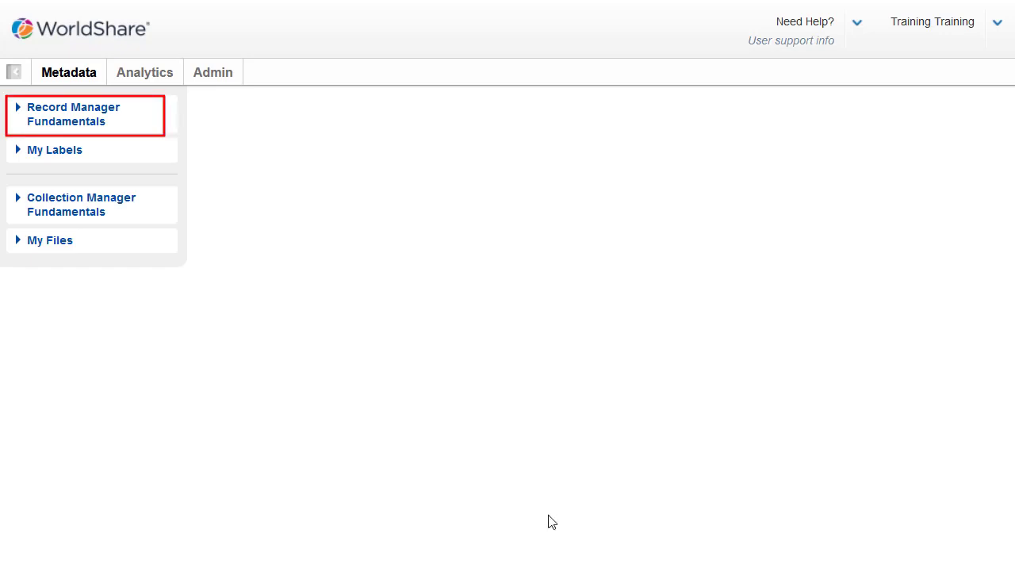
Step: Expand Record Manager Fundamentals, keep the scope at All WorldCat and set the index to ISBN
left_click(87, 115)
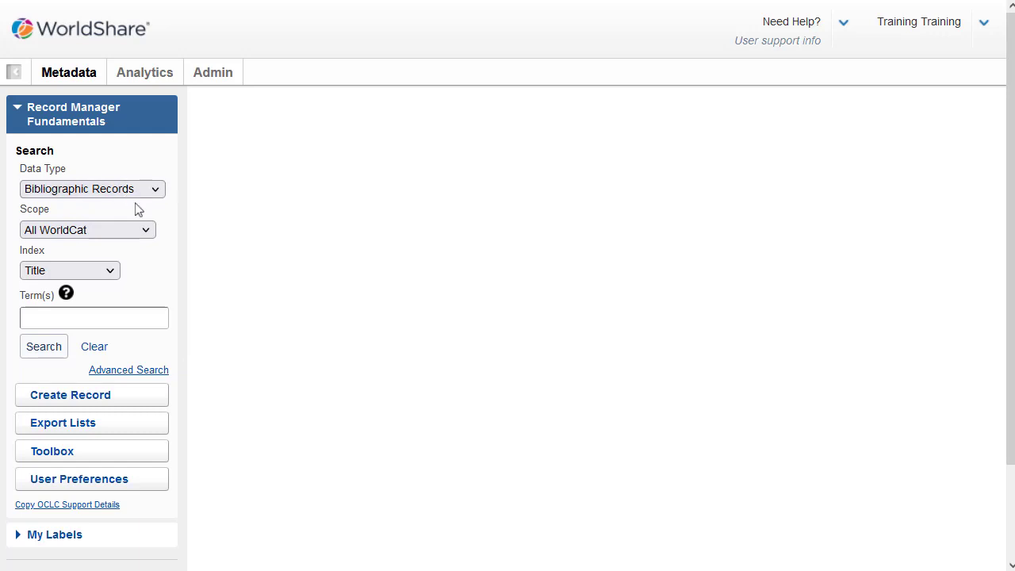
left_click(147, 229)
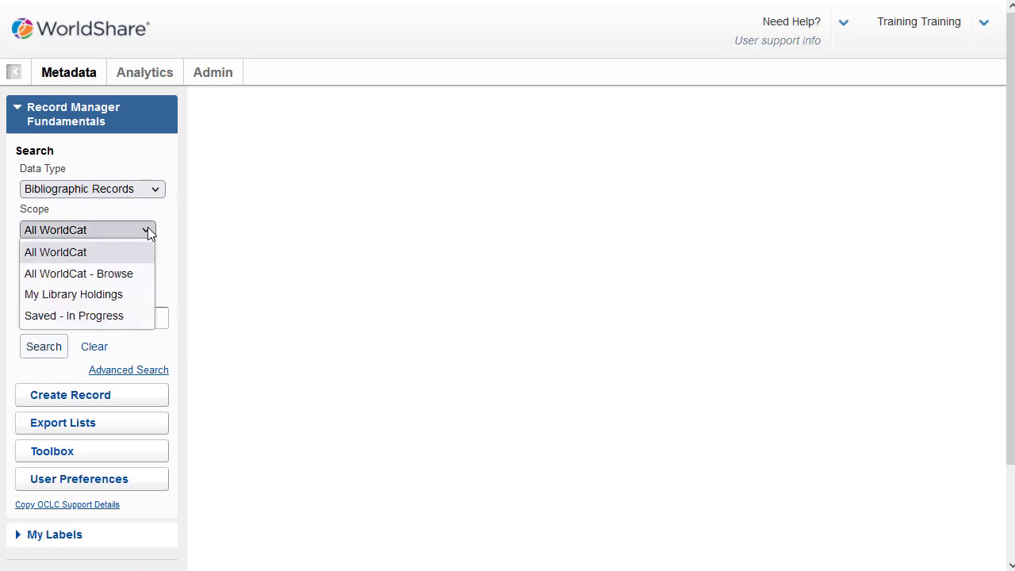
left_click(148, 229)
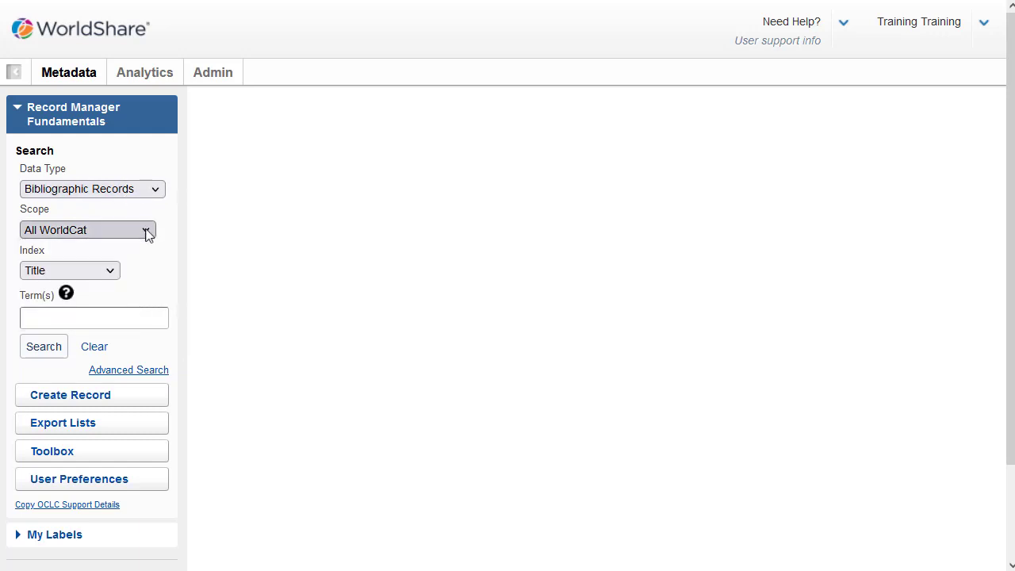
left_click(111, 274)
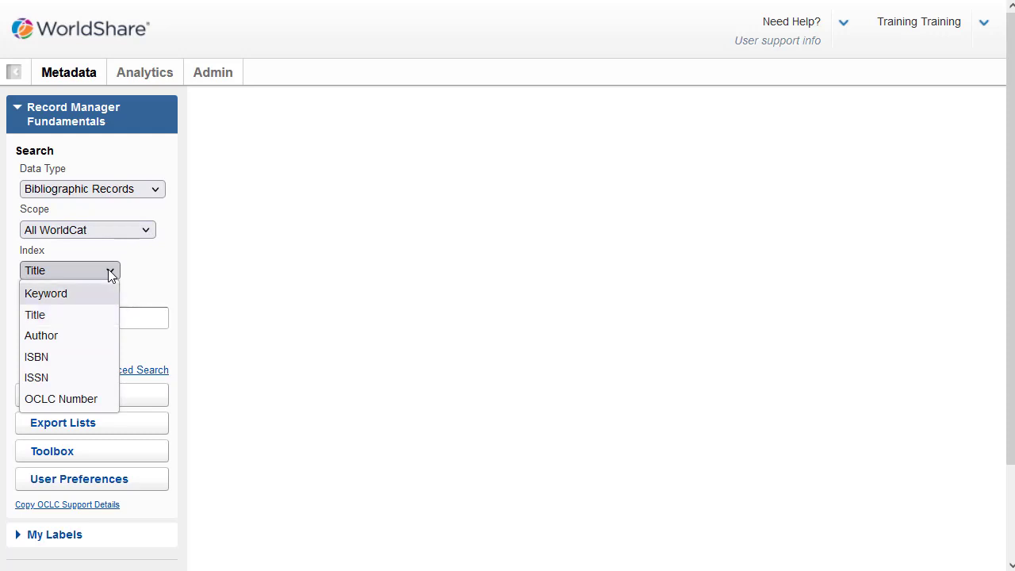
left_click(91, 355)
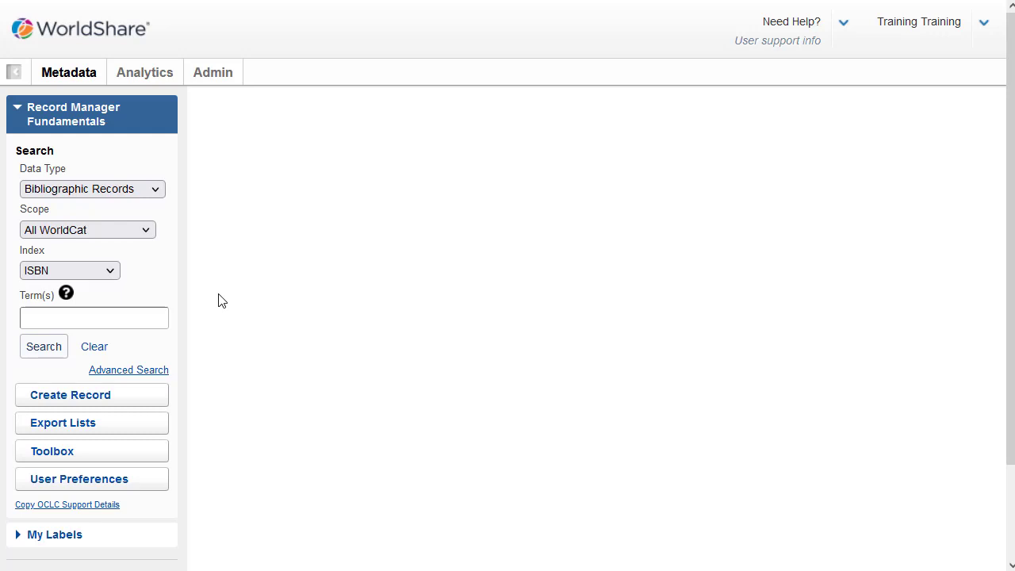
left_click(102, 314)
left_click(109, 317)
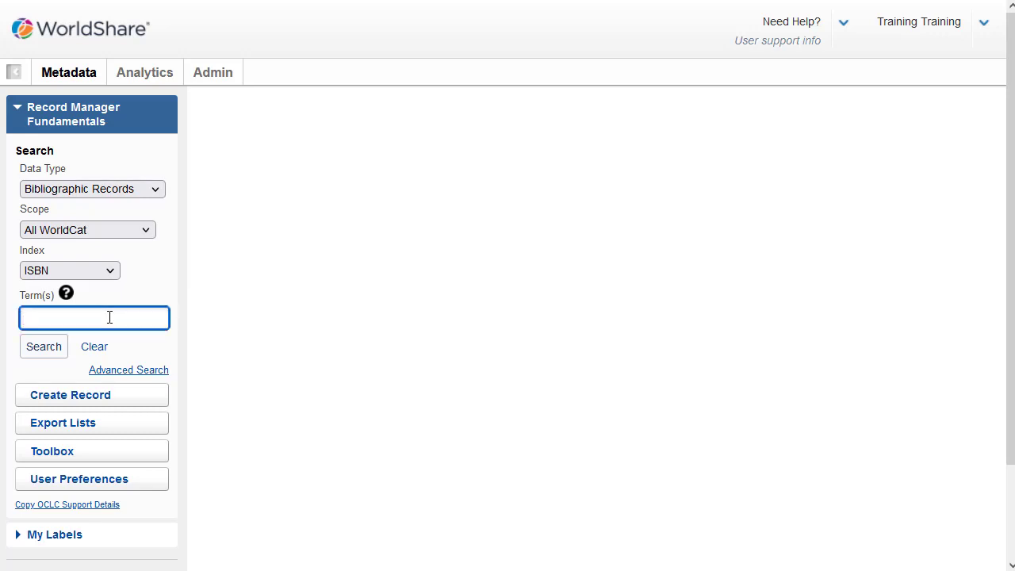
key("ctrl+v")
Step: Run the ISBN search and switch between condensed and detailed result views
left_click(59, 353)
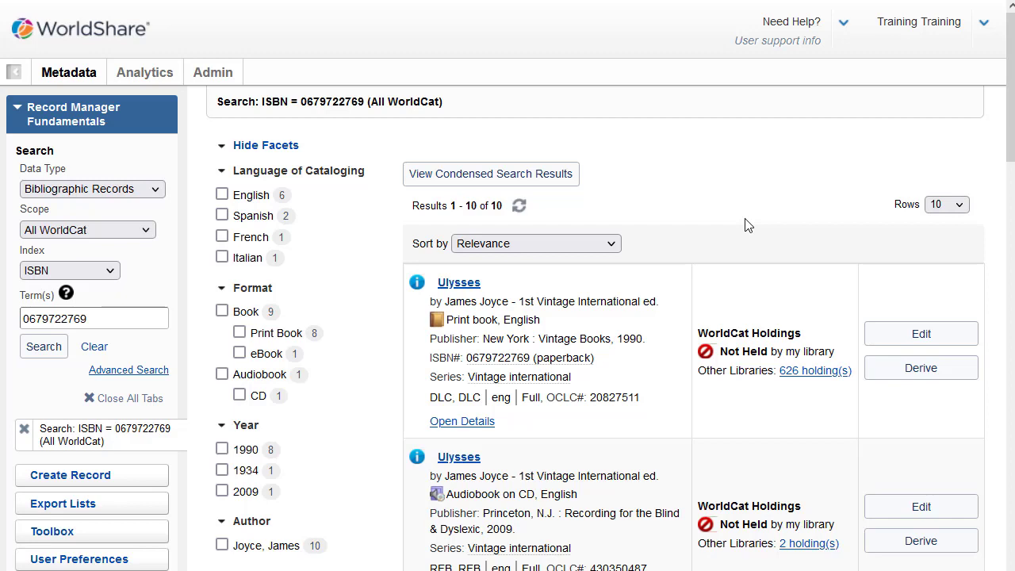
left_click(536, 175)
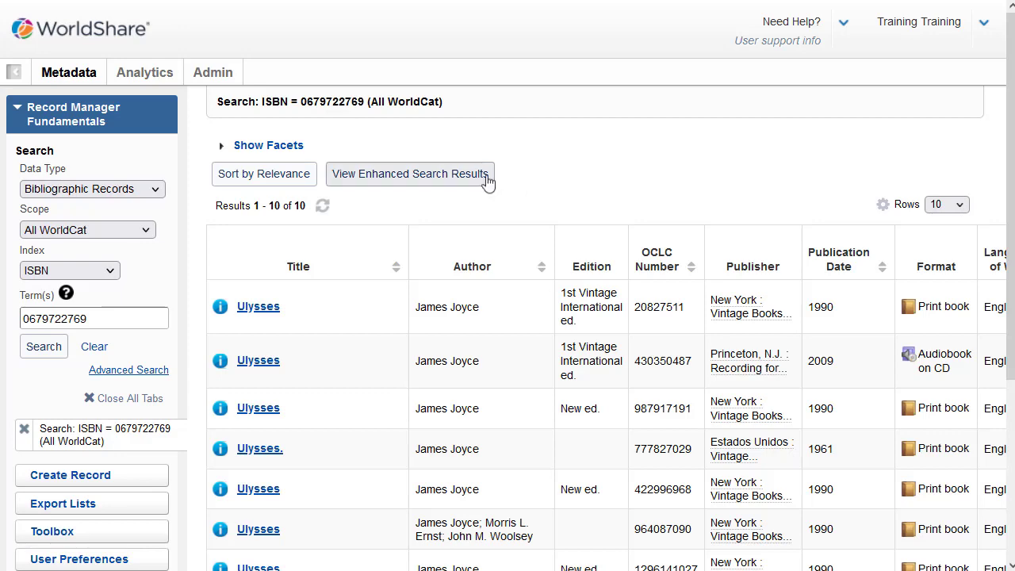
left_click(408, 178)
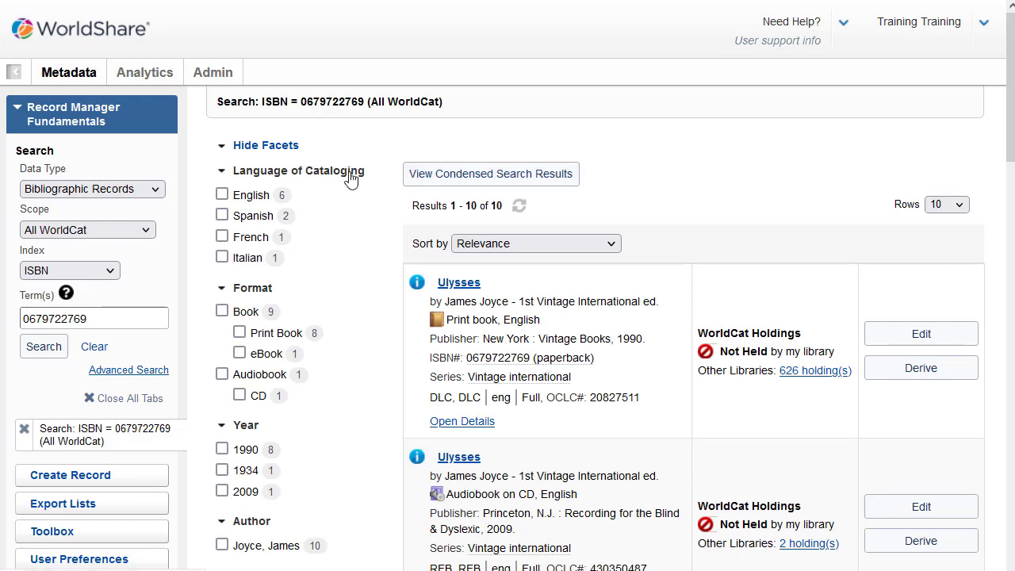
Step: Filter results to English cataloging and Print Book, then select OCLC number 987917191
left_click(222, 196)
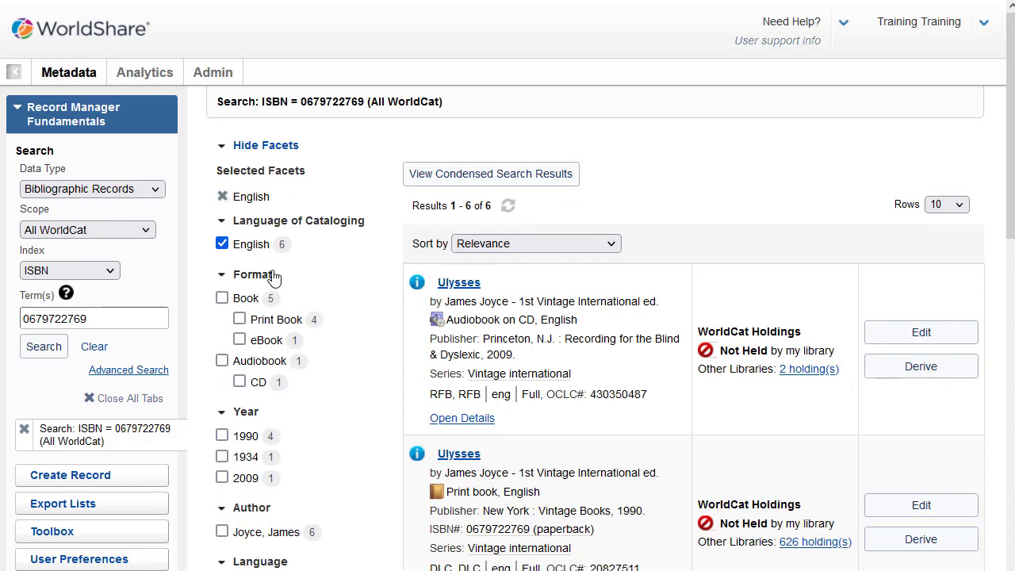
left_click(239, 318)
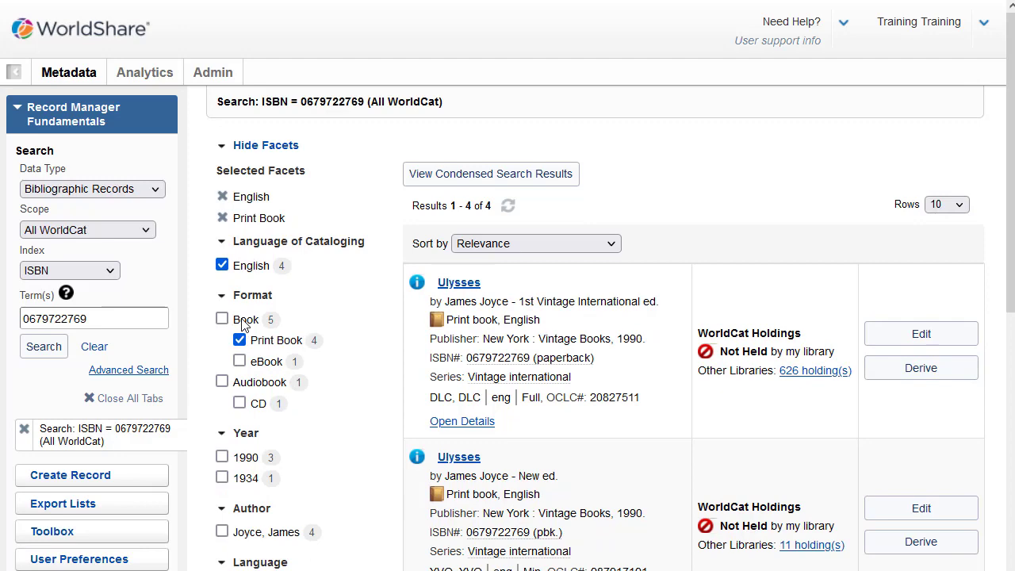
scroll(244, 325, "down", 1)
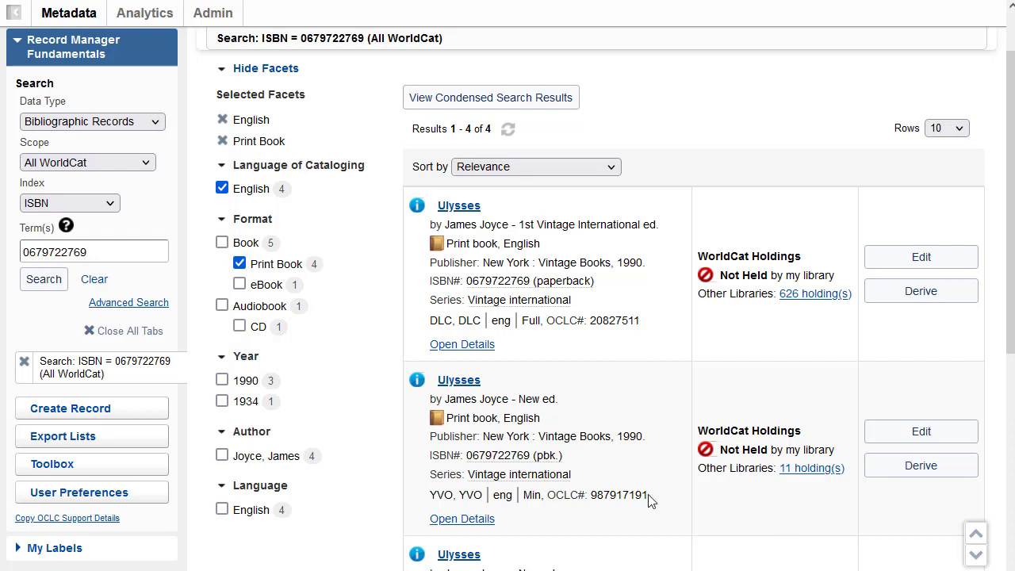
left_click_drag(649, 499, 593, 493)
key("ctrl+c")
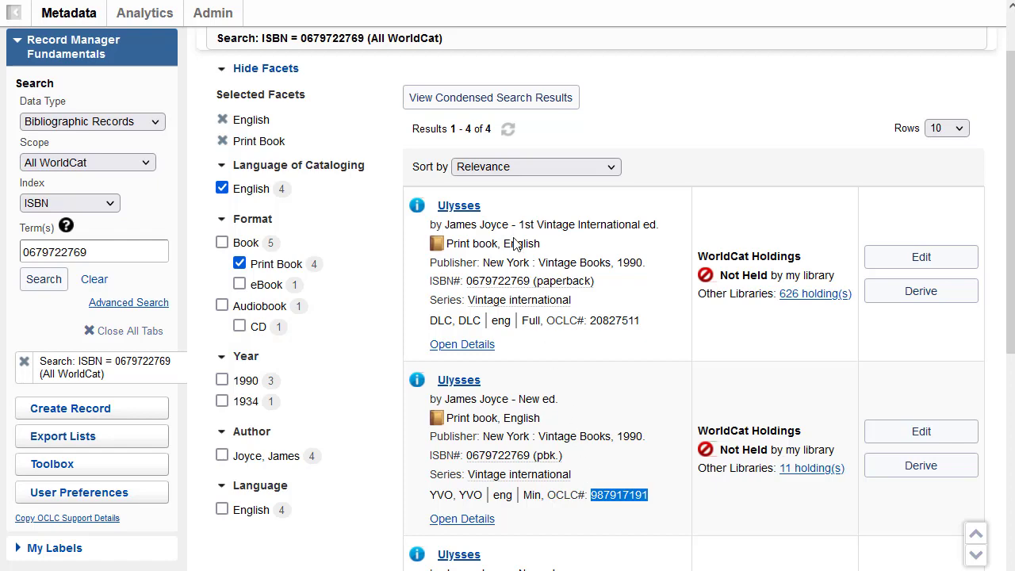
Step: Open the first Ulysses record, 20827511, for editing
left_click(455, 207)
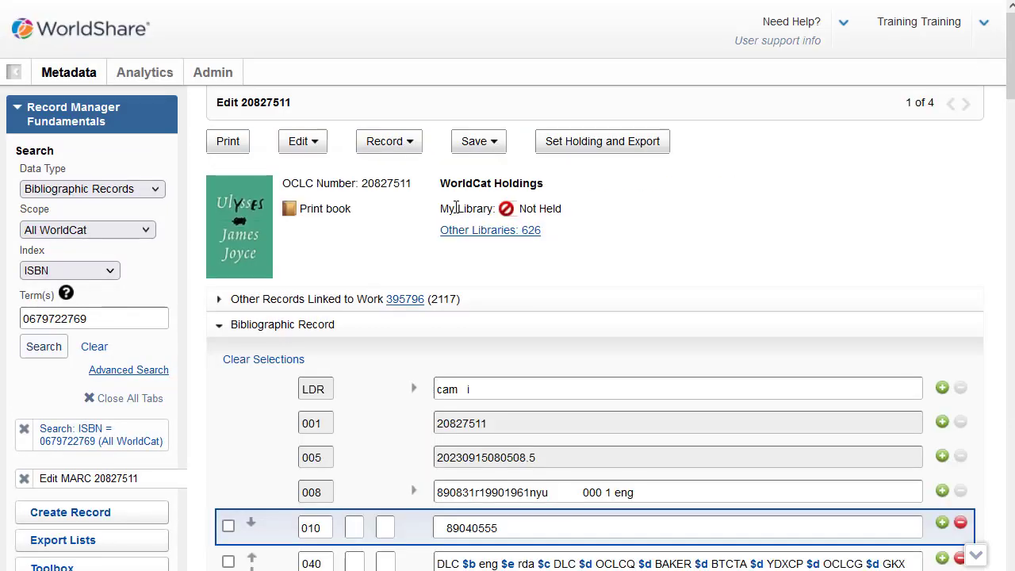
scroll(569, 333, "down", 2)
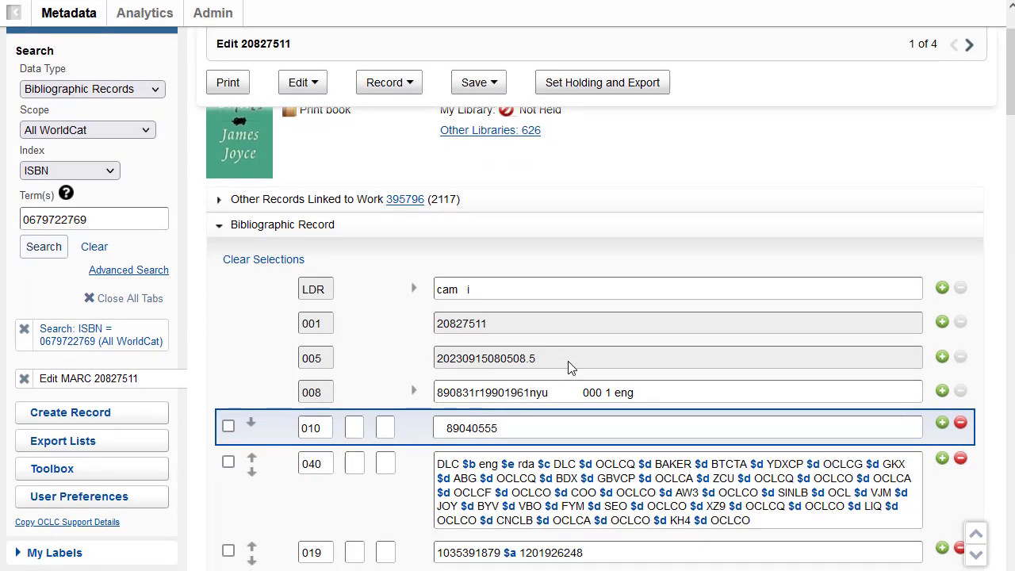
scroll(569, 366, "up", 2)
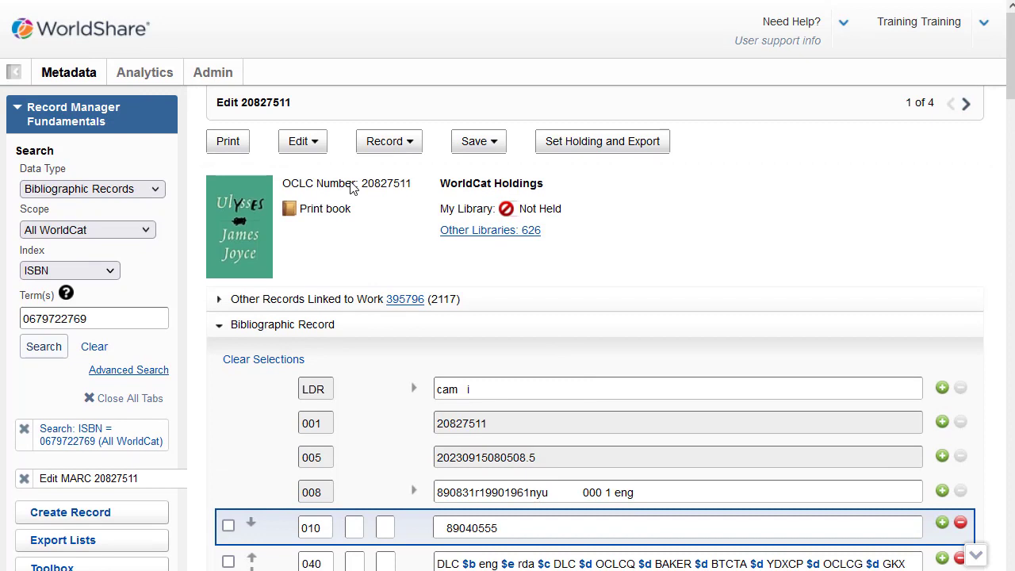
Step: Start a Record > Compare with OCLC number 987917191 pasted in
left_click(413, 144)
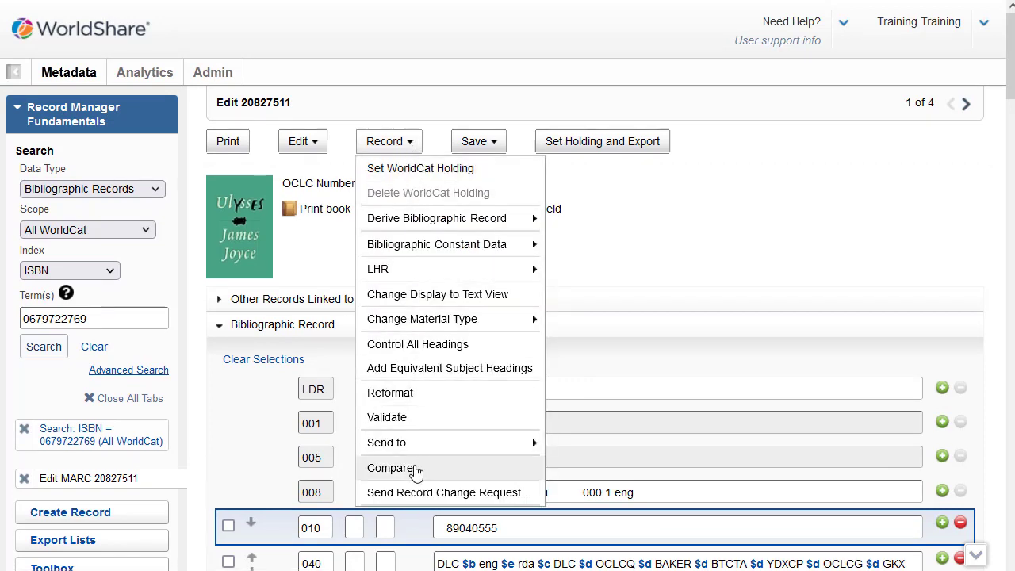
left_click(389, 468)
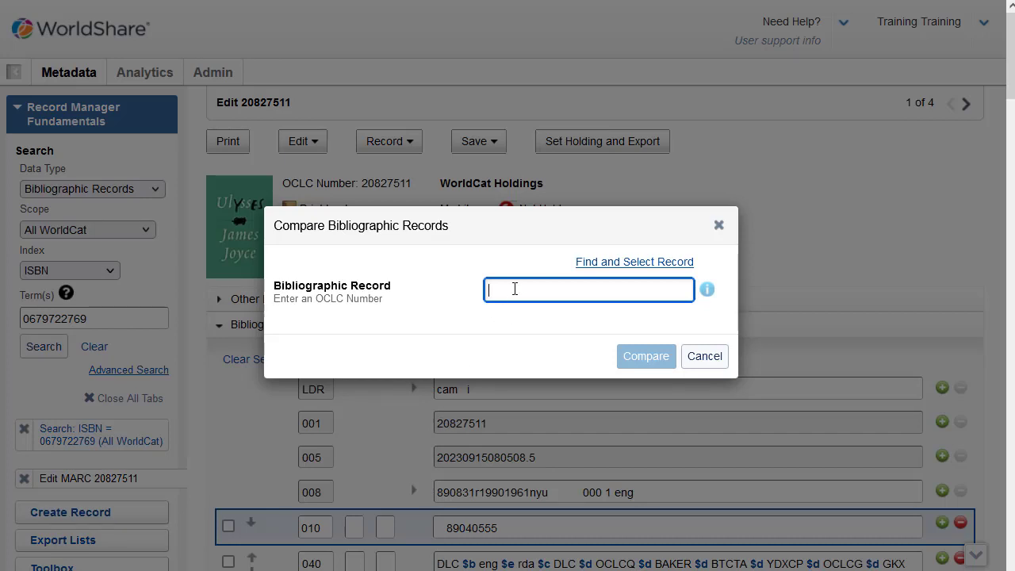
key("ctrl+v")
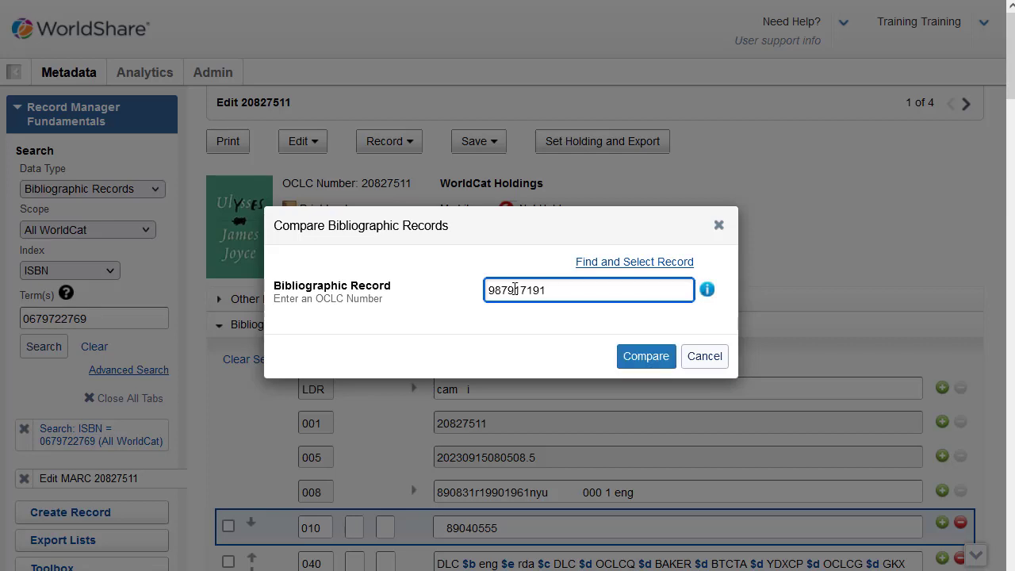
Step: Show records 20827511 and 987917191 side by side and scroll through their fields
left_click(649, 358)
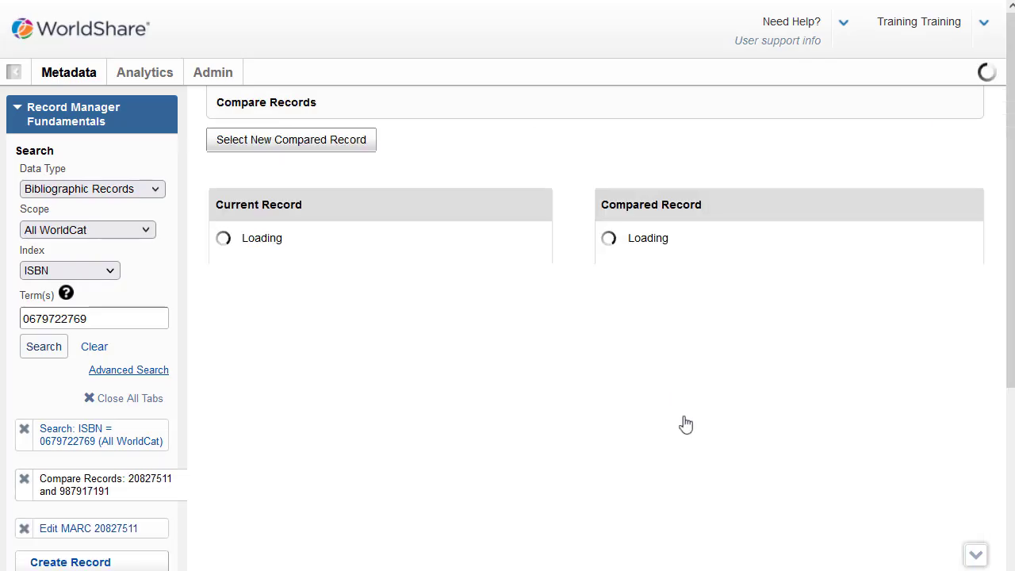
scroll(507, 317, "down", 2)
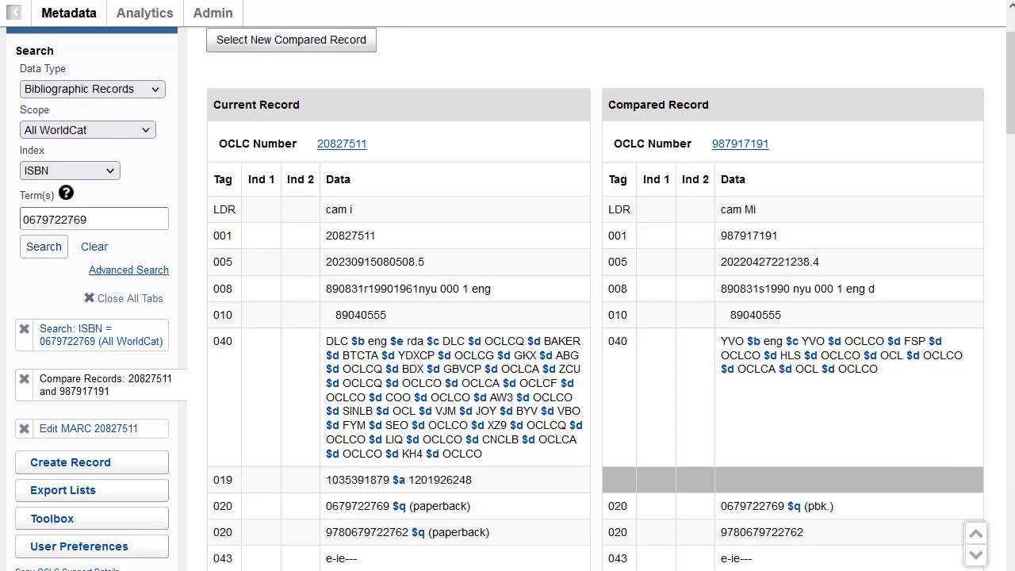
scroll(507, 317, "down", 2)
scroll(507, 317, "down", 4)
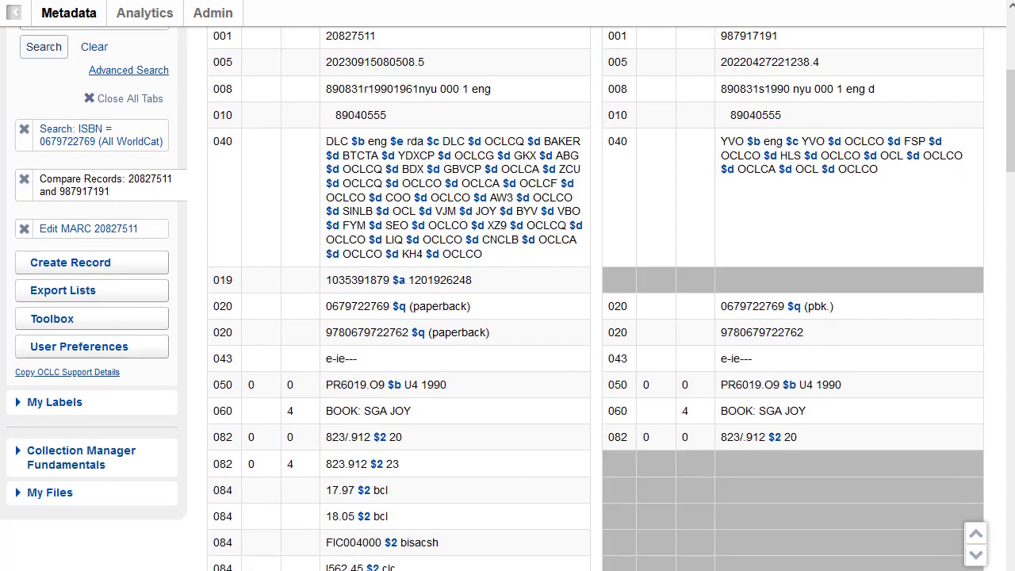
scroll(508, 317, "up", 8)
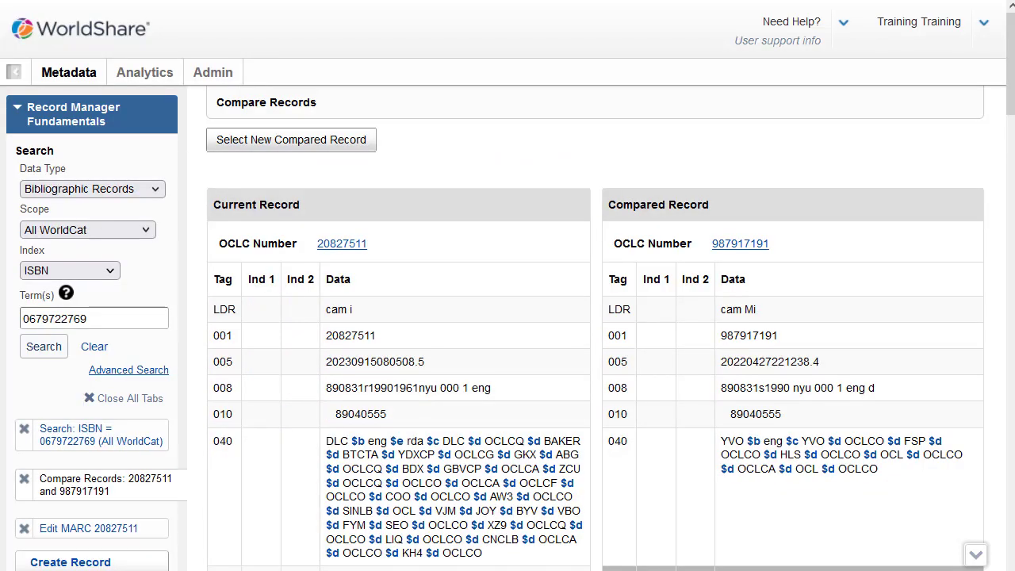
Step: Return to editing record 20827511 and select the second 082 field's data 823.912 $2 23
left_click(341, 244)
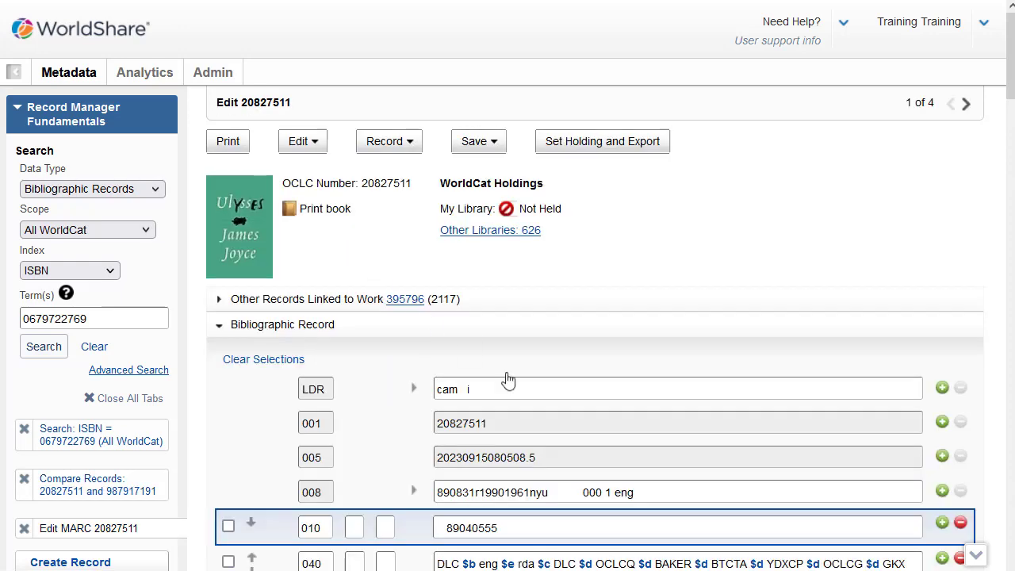
scroll(251, 523, "down", 5)
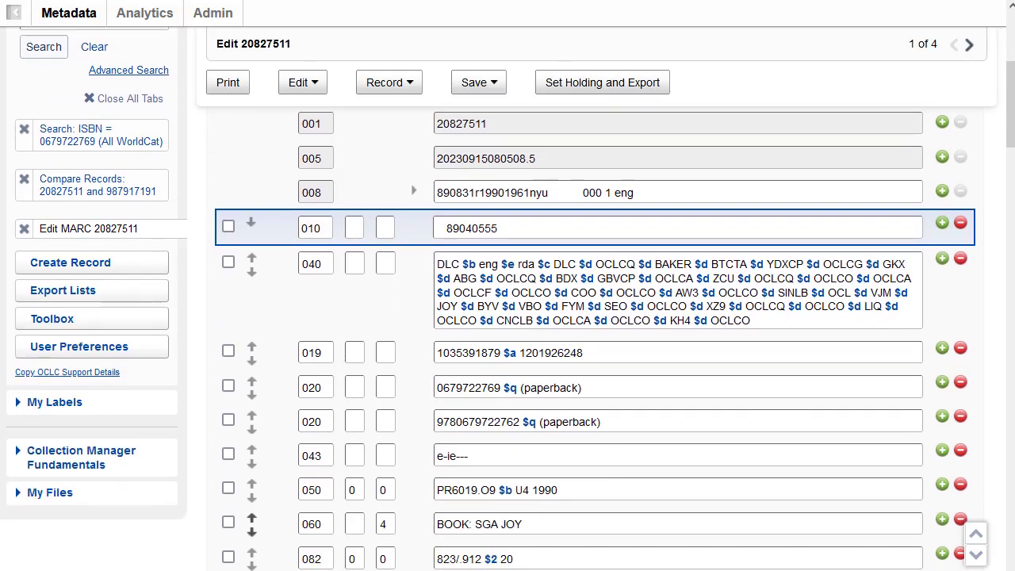
scroll(250, 523, "down", 2)
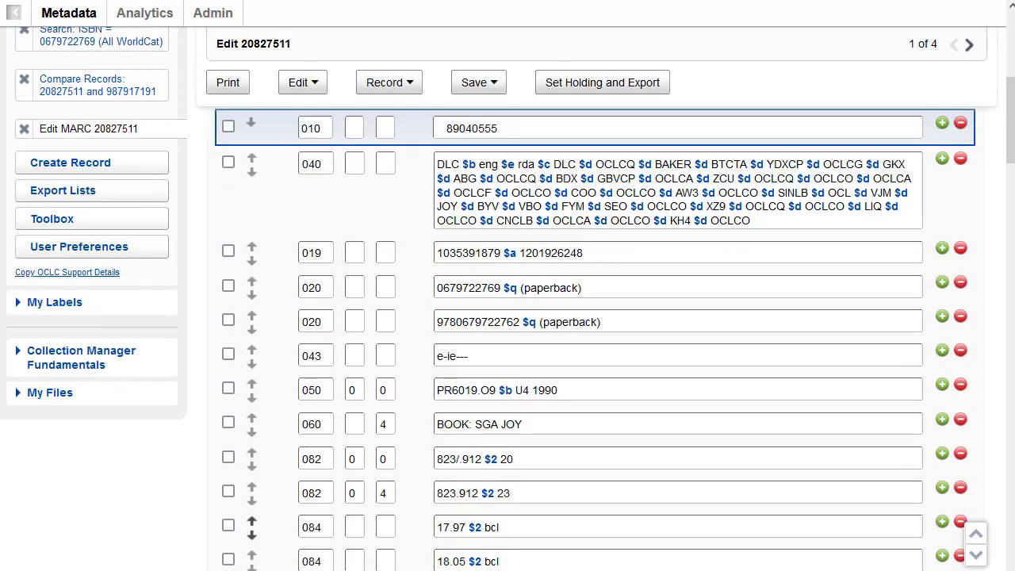
scroll(508, 317, "down", 5)
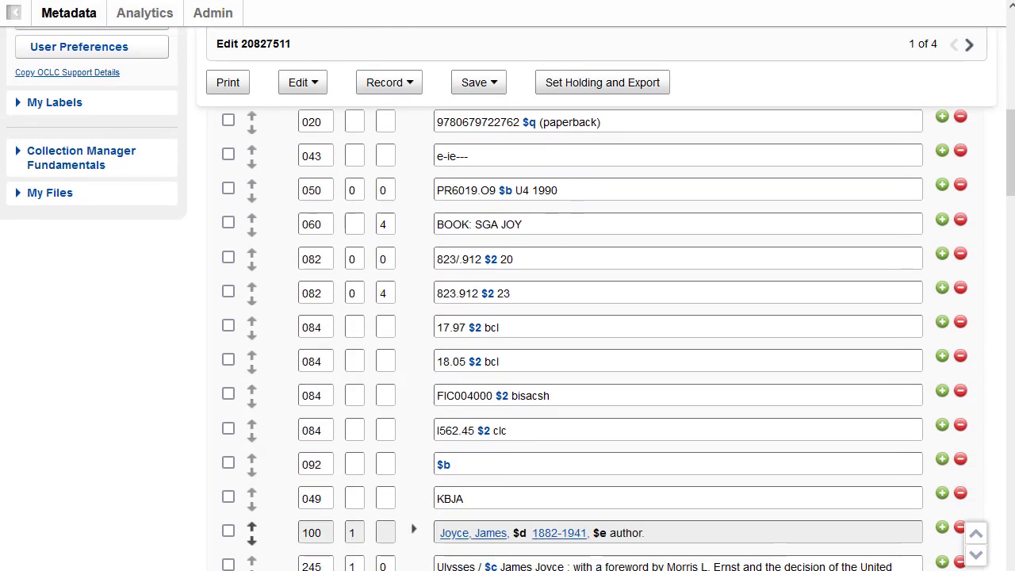
double_click(325, 463)
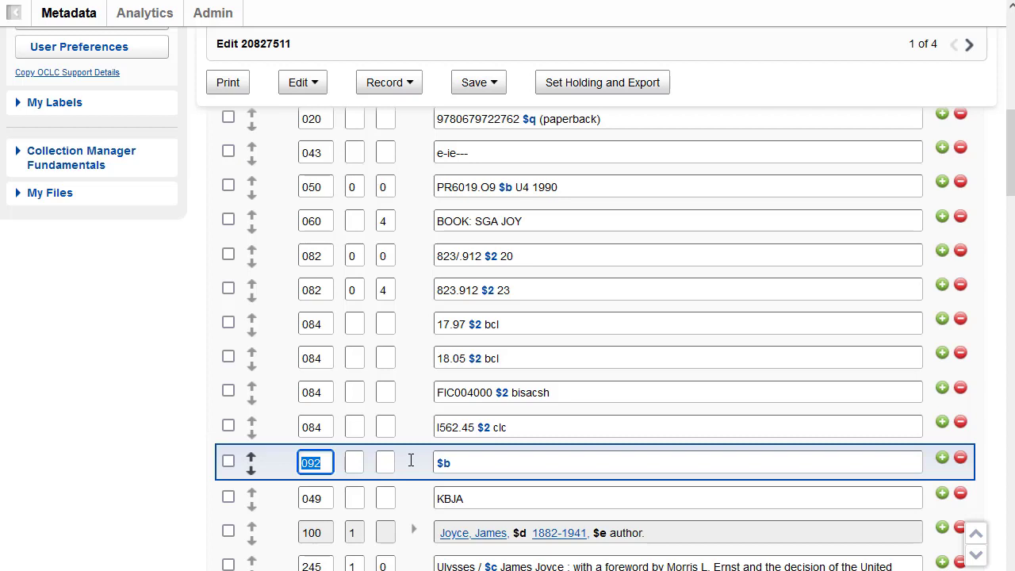
left_click(320, 293)
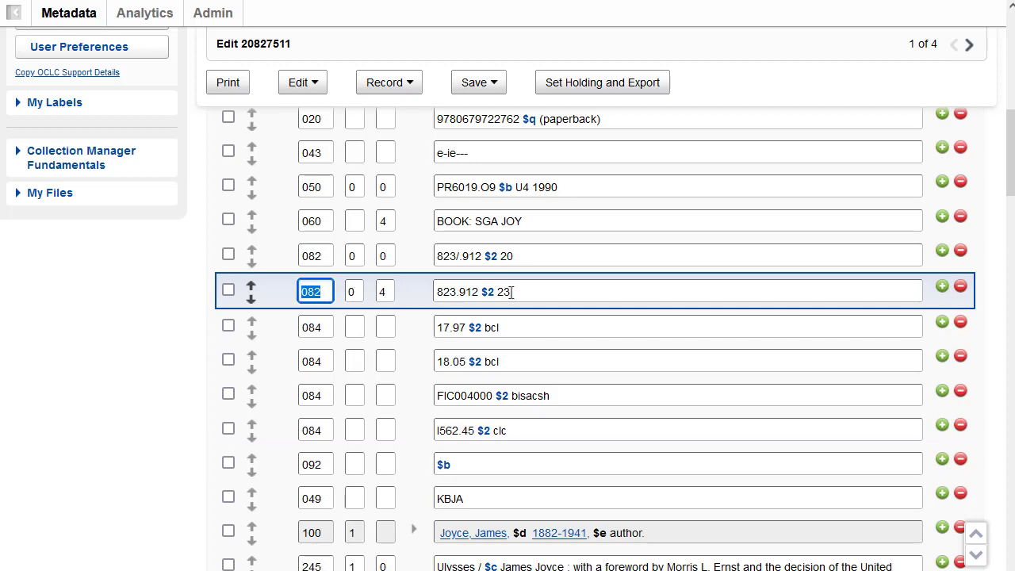
left_click_drag(517, 292, 441, 294)
key("ctrl+c")
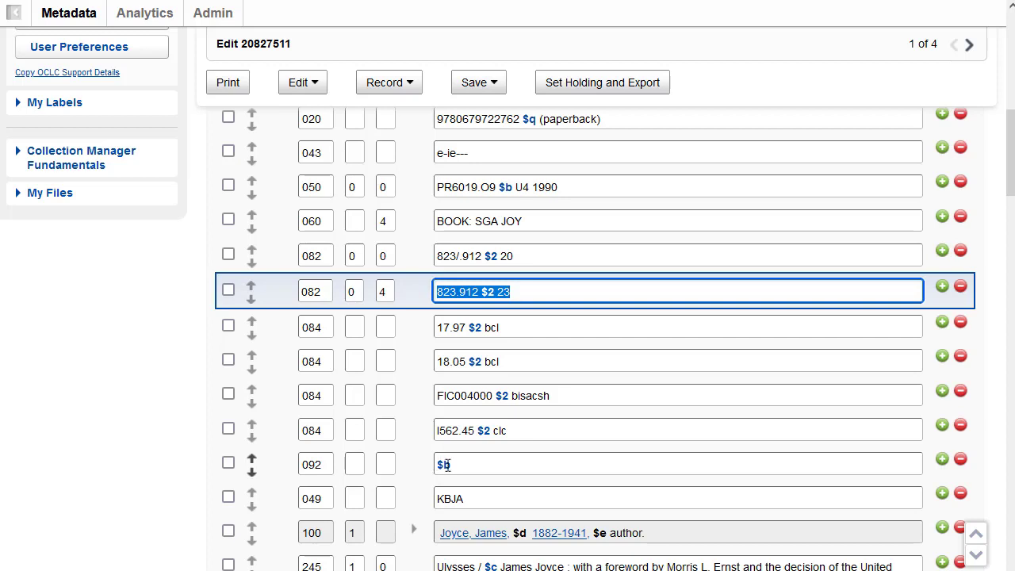
Step: Replace the 092 field's contents with 823.912 and delete its $2 23 subfield
left_click_drag(458, 464, 436, 464)
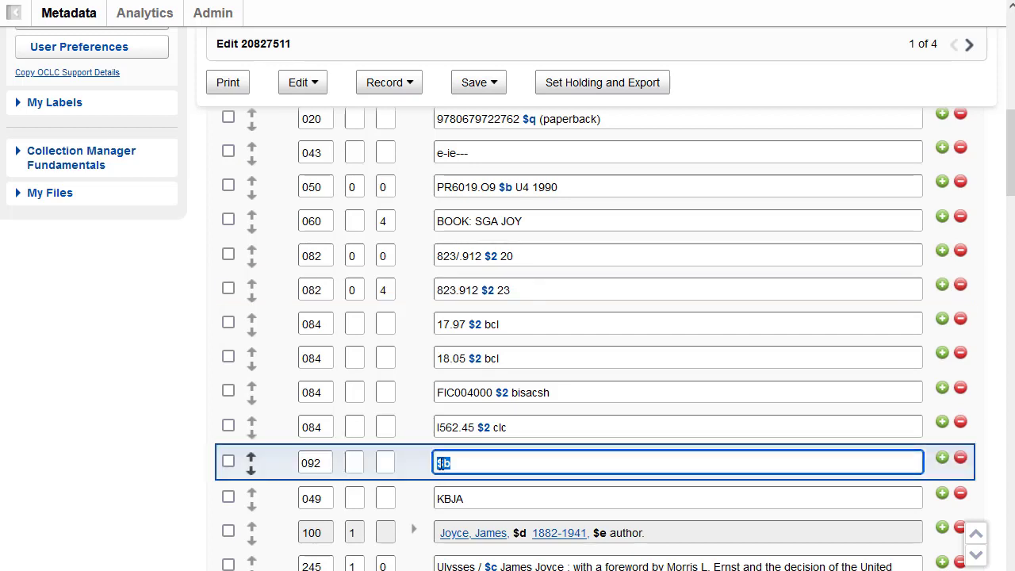
key("BackSpace")
key("ctrl+v")
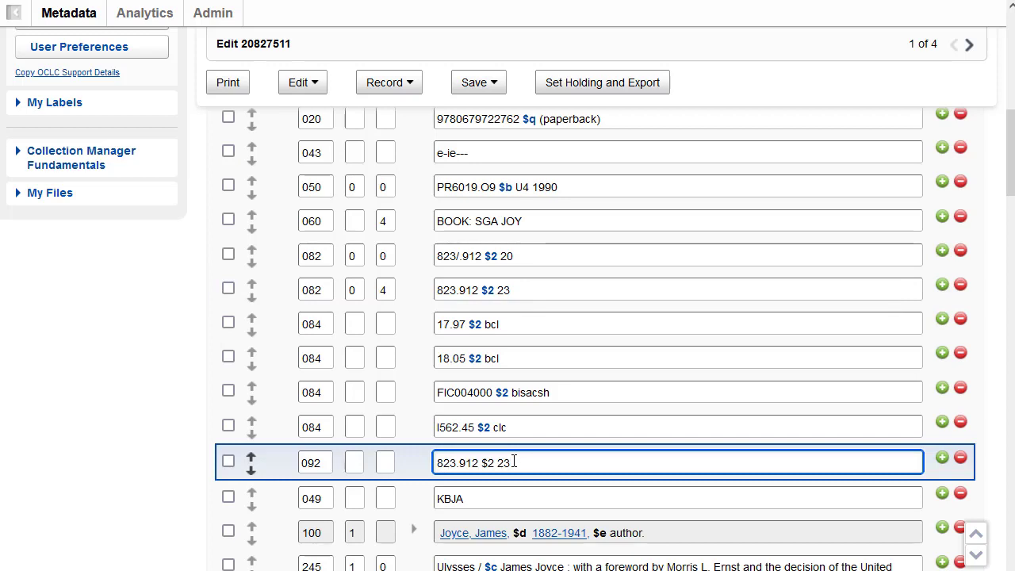
left_click_drag(514, 462, 482, 464)
key("BackSpace")
left_click(560, 477)
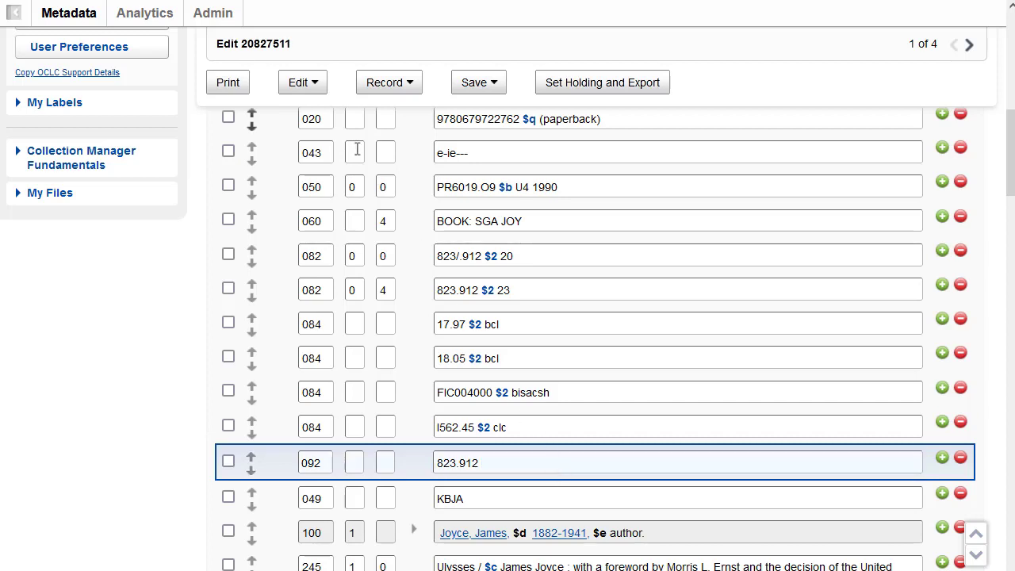
Step: Apply a four-figure Dewey Cutter, giving 092 the subfield $b J853
left_click(313, 84)
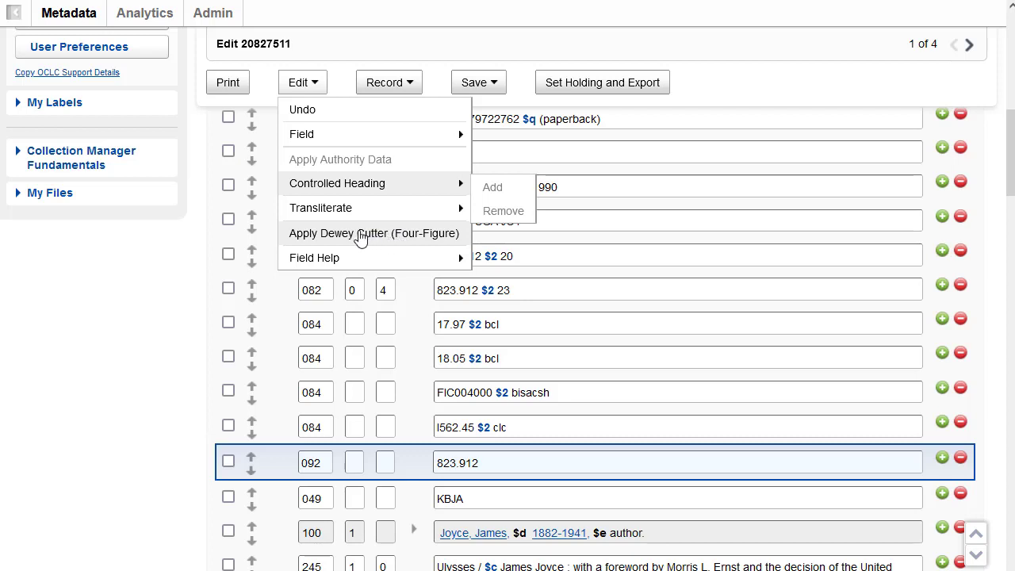
left_click(359, 234)
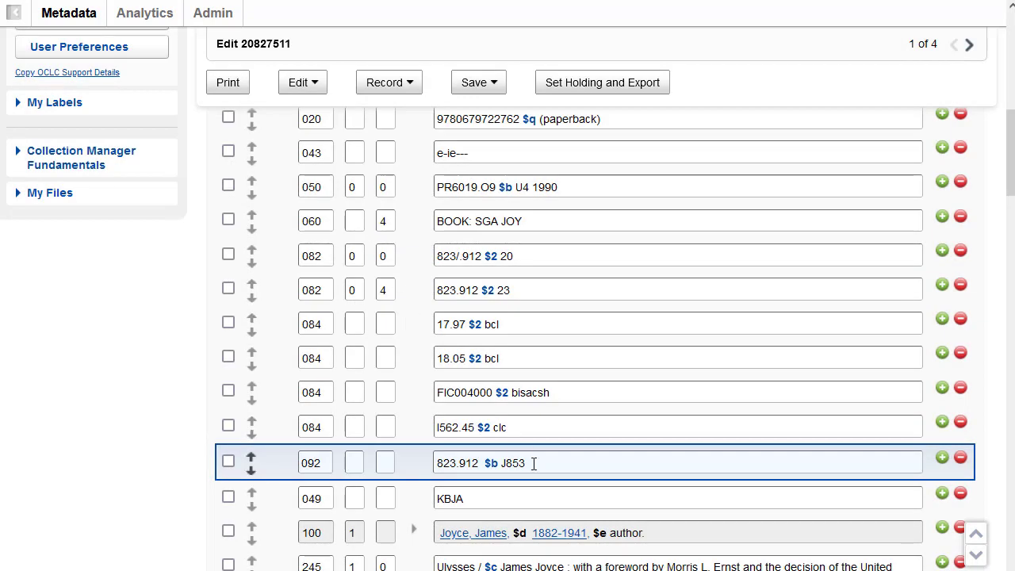
left_click_drag(533, 463, 484, 463)
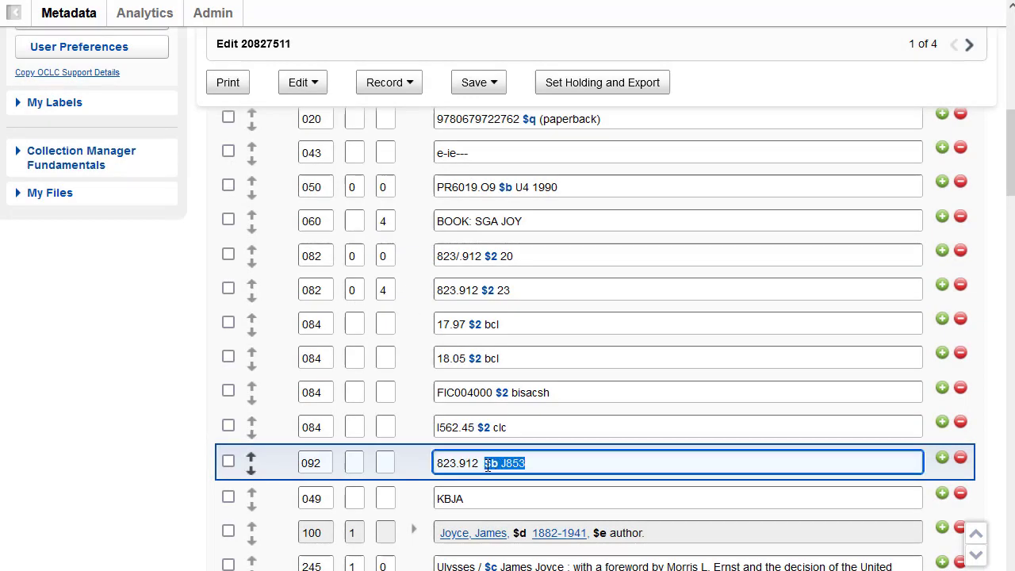
left_click(548, 463)
scroll(594, 332, "down", 1)
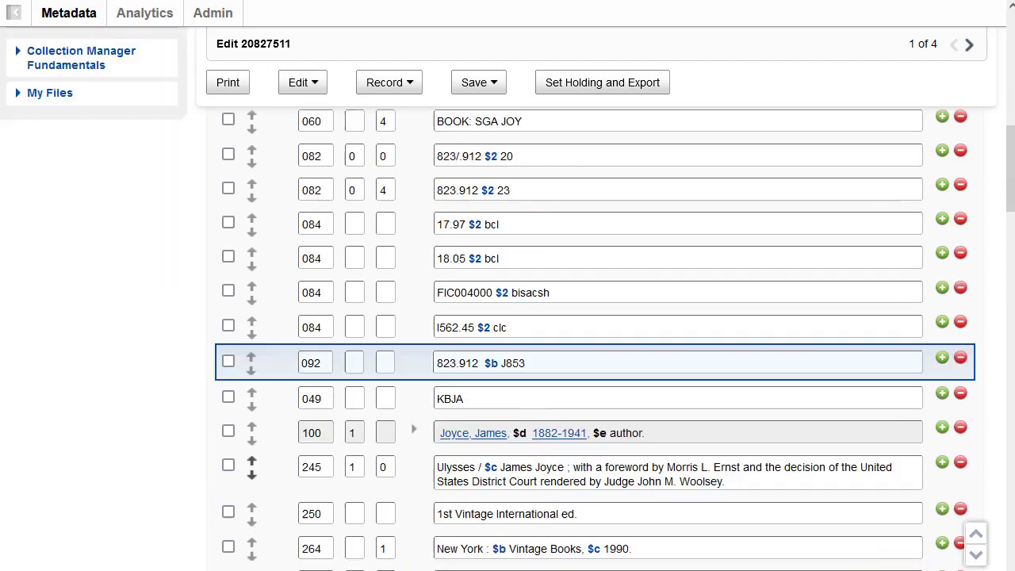
Step: Insert a new 504 field below 520 reading 'Includes bibliographic references.'
scroll(376, 304, "down", 5)
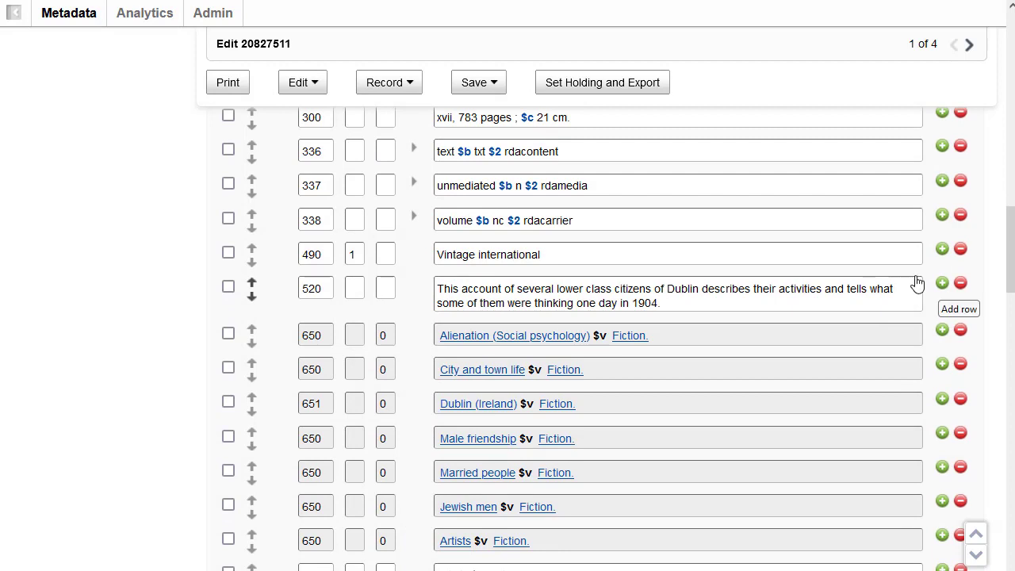
left_click(942, 284)
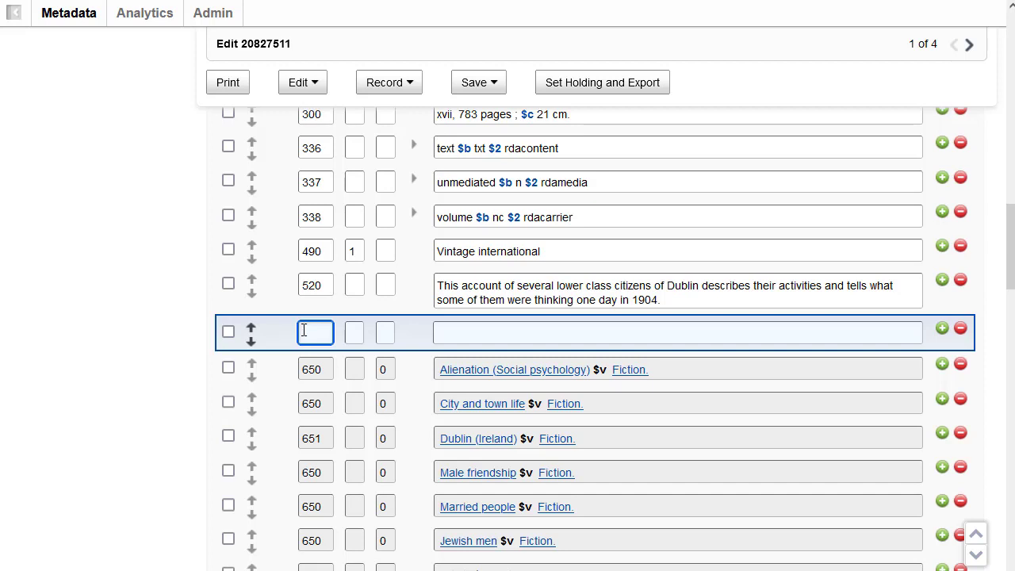
type("504")
key("Tab")
key("Tab")
key("Tab")
type("Includes bibliographi")
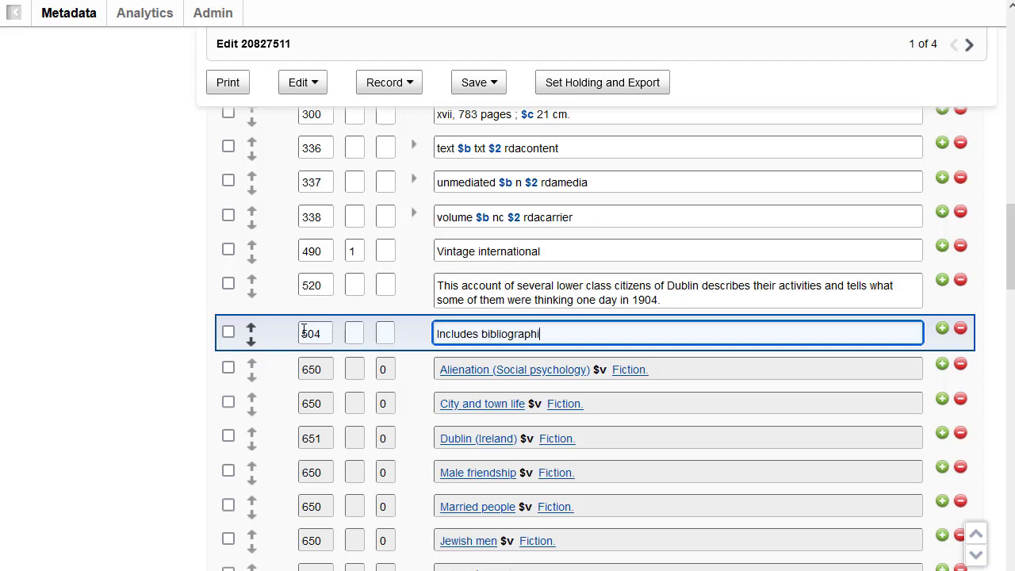
type("c references.")
key("Tab")
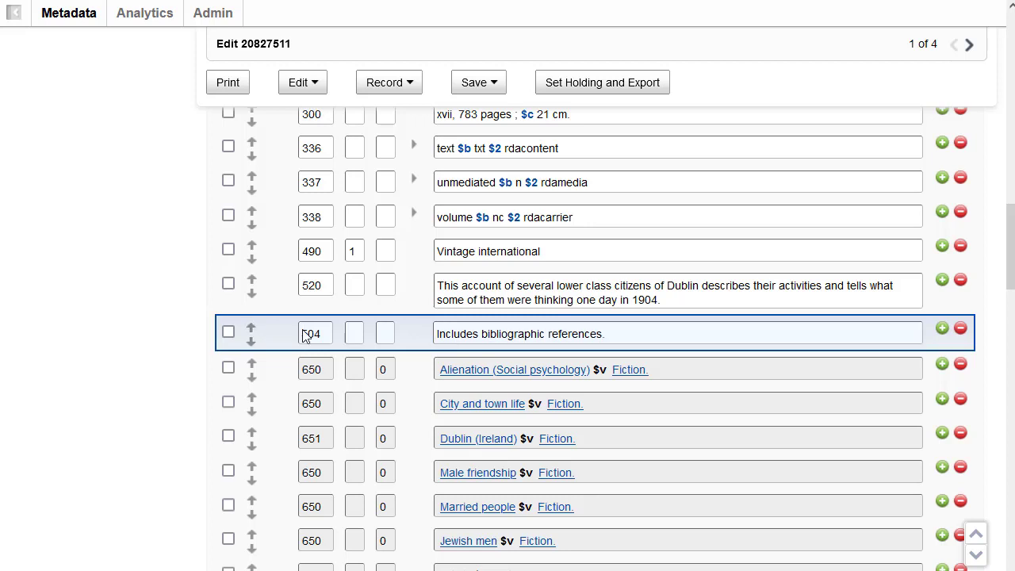
left_click(322, 332)
double_click(322, 332)
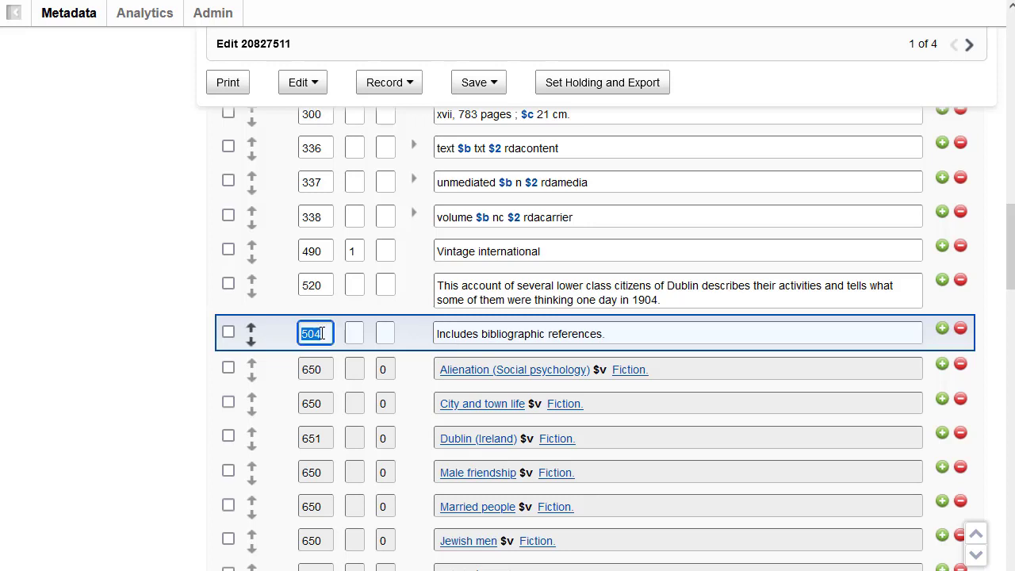
right_click(322, 333)
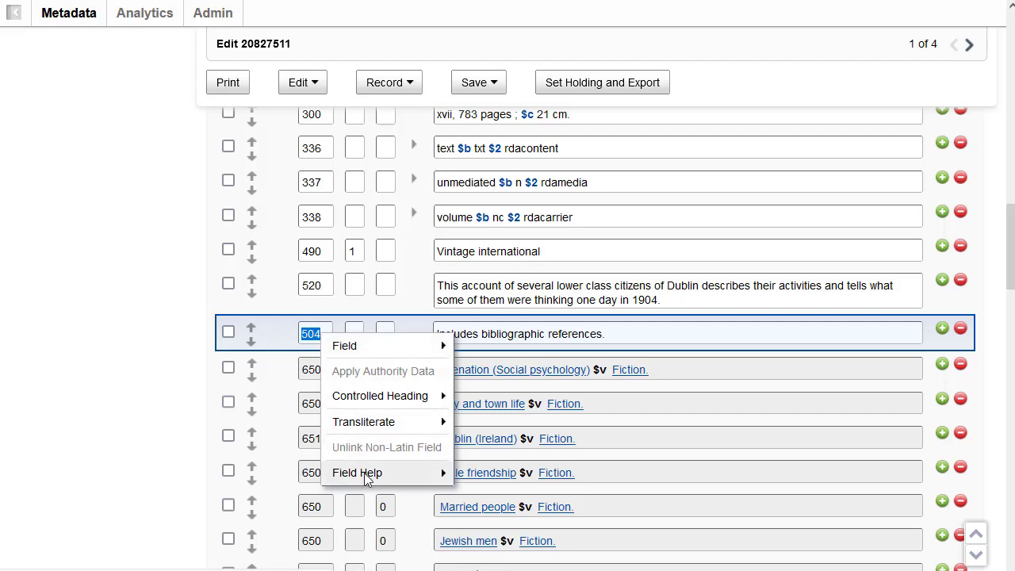
mouse_move(368, 476)
left_click(513, 499)
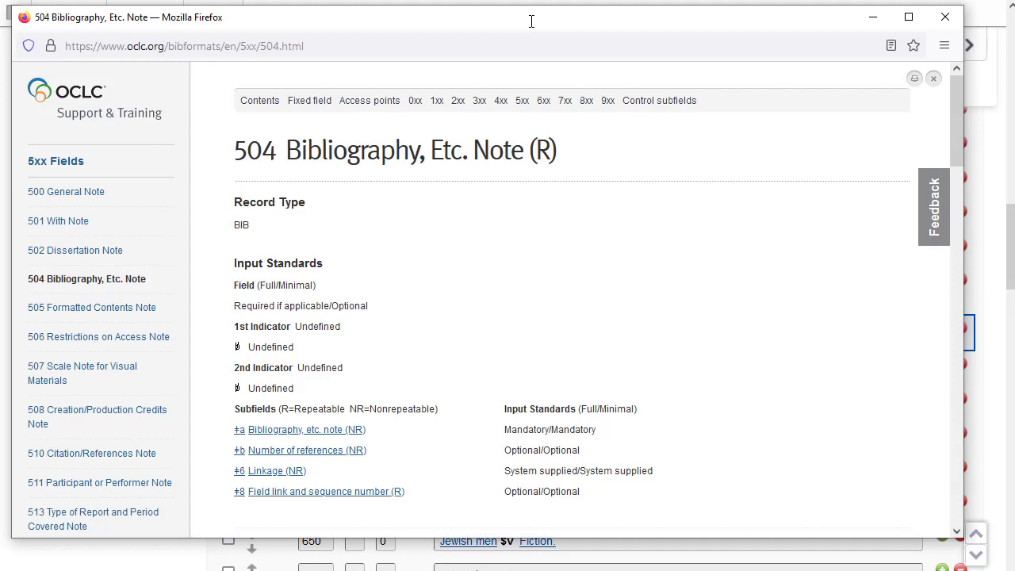
left_click(944, 17)
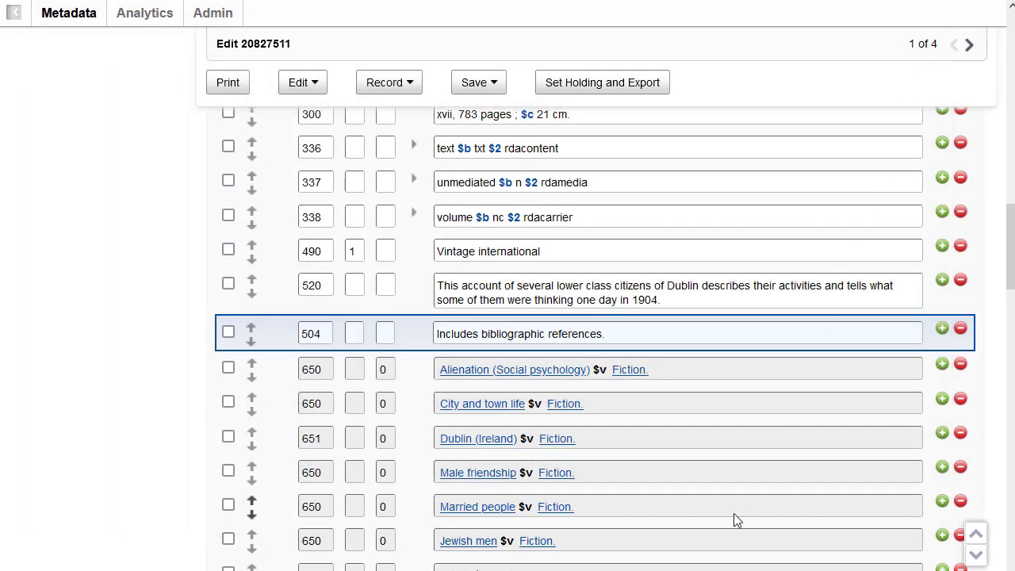
scroll(733, 513, "up", 10)
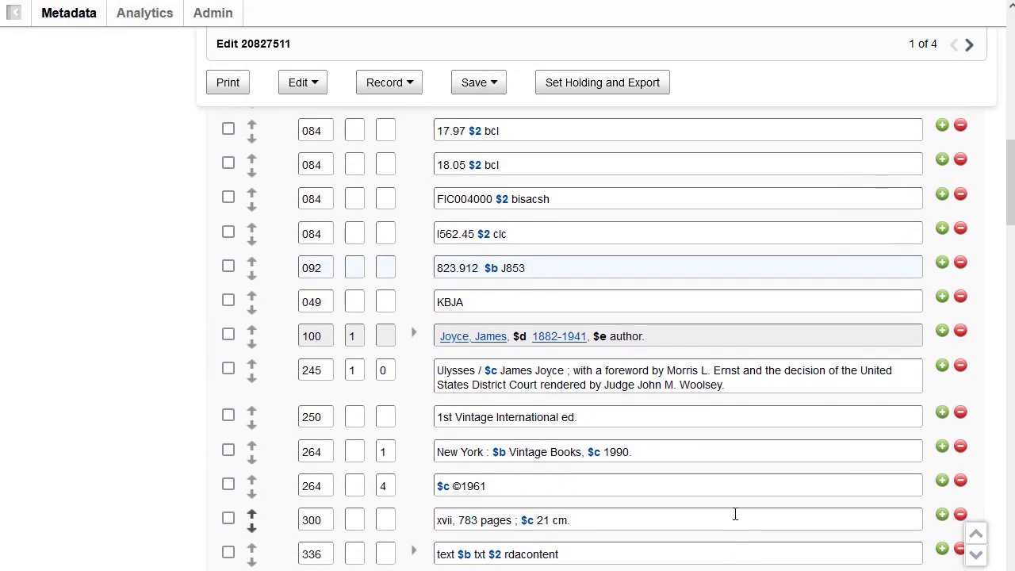
scroll(734, 514, "up", 10)
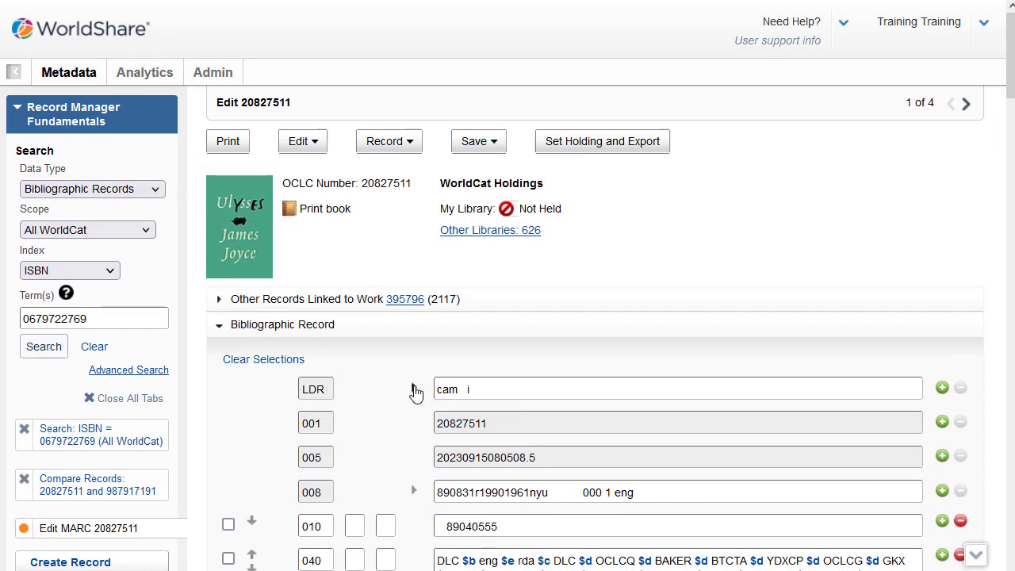
left_click(413, 389)
scroll(995, 473, "down", 1)
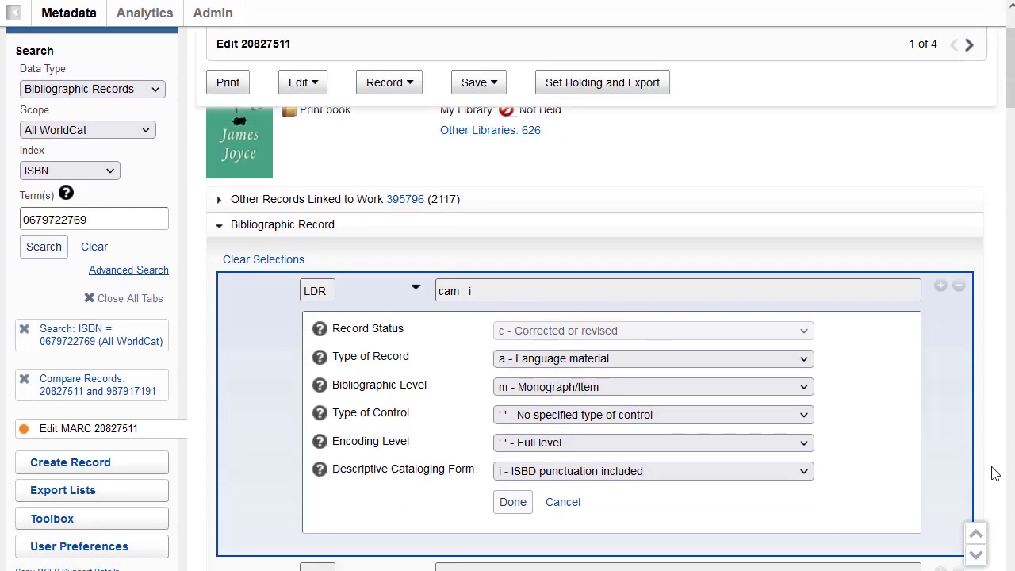
left_click(319, 443)
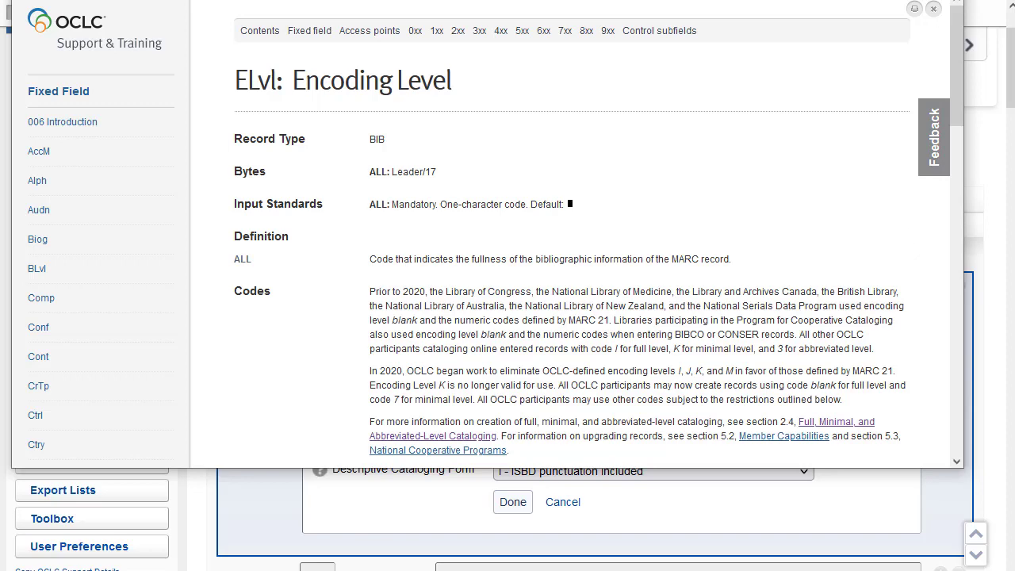
left_click(933, 8)
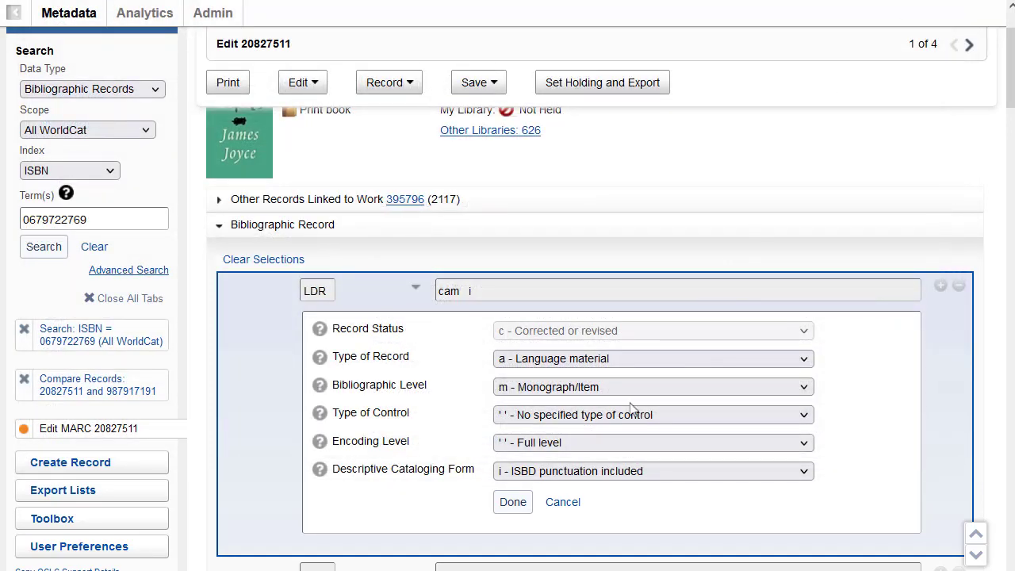
left_click(562, 504)
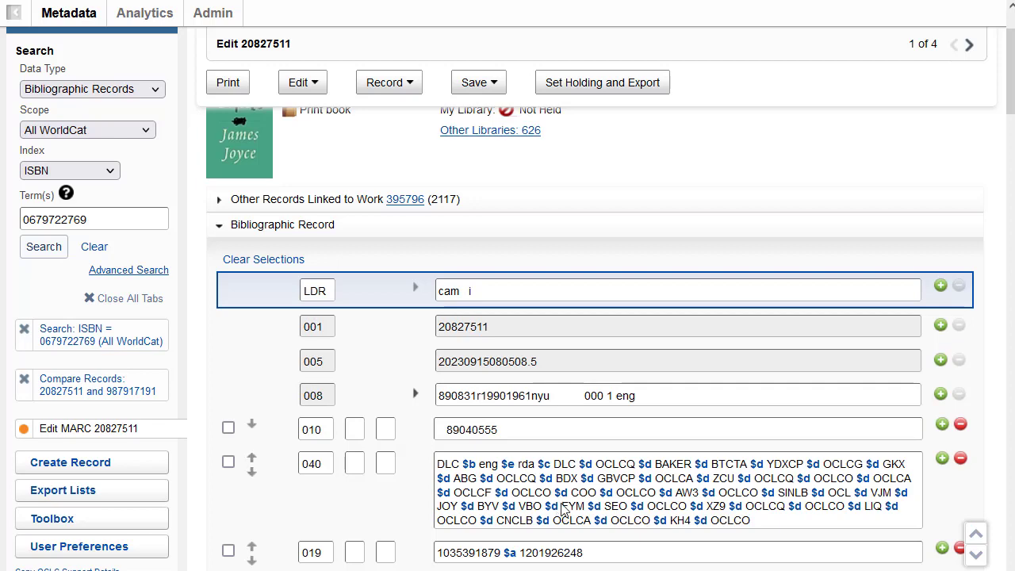
Step: Expand the 008 field and look up the Bibliographies code in the Nature of Contents help
left_click(415, 394)
scroll(551, 428, "down", 5)
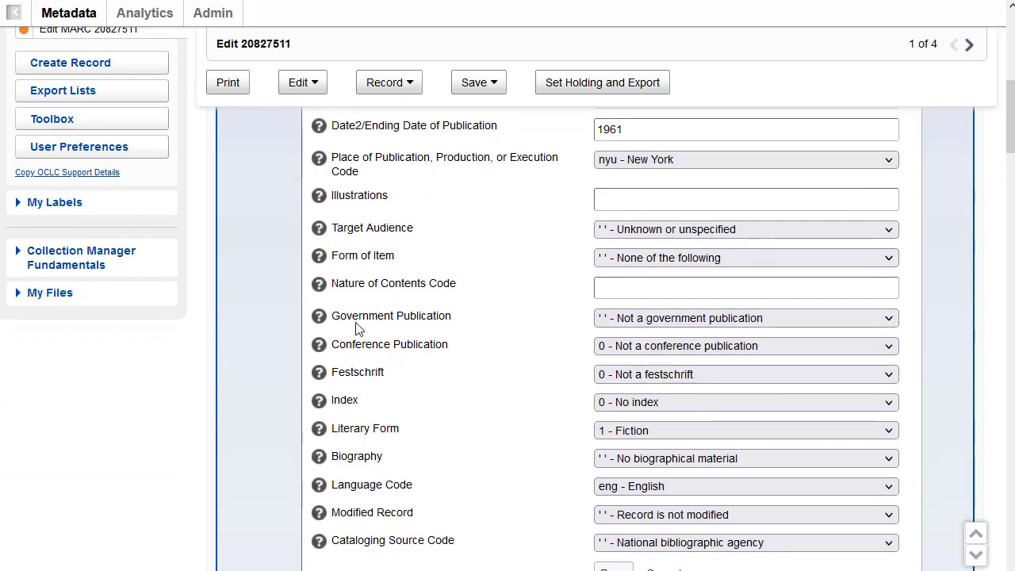
left_click(318, 286)
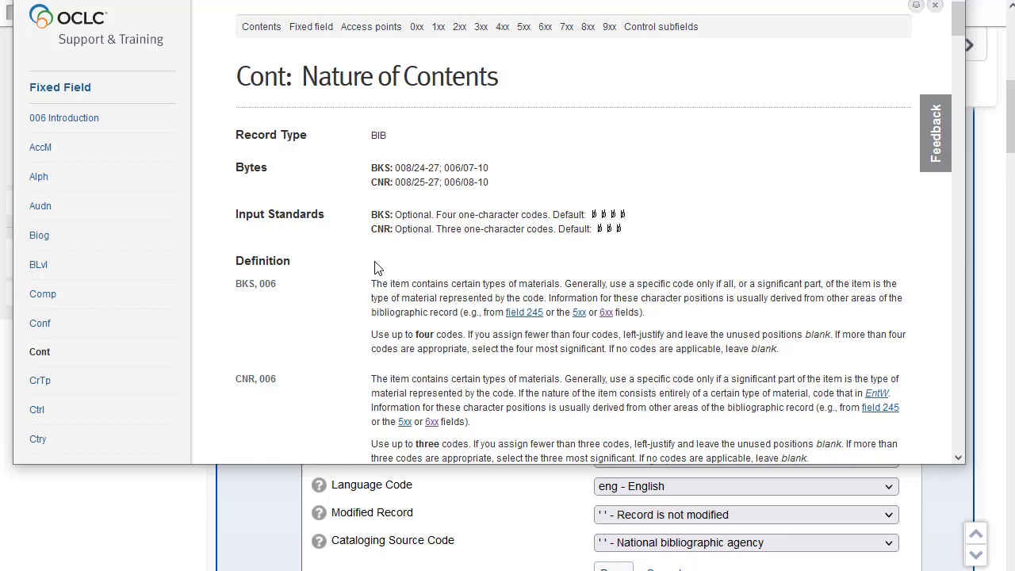
scroll(376, 267, "down", 1)
scroll(375, 267, "down", 4)
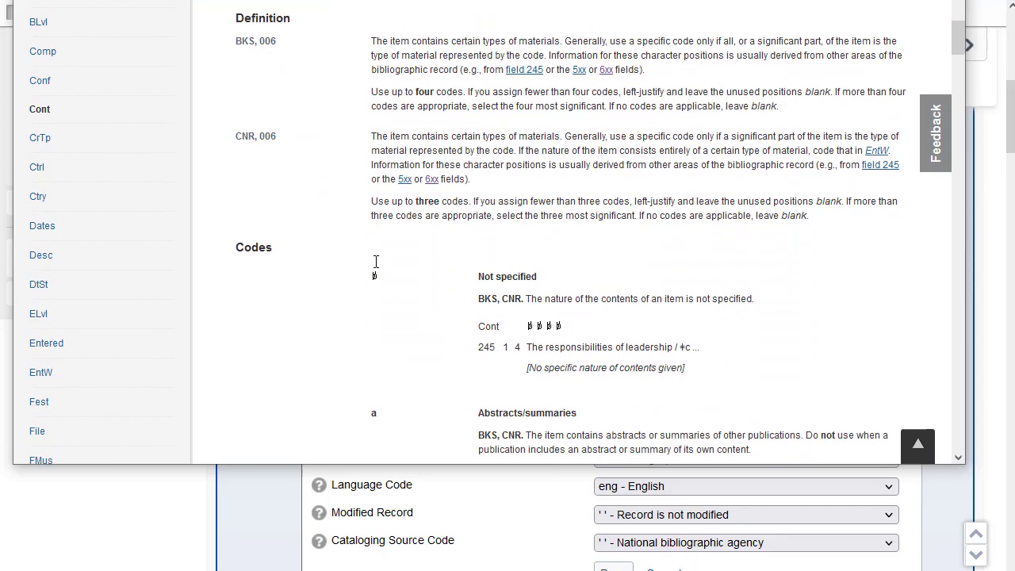
scroll(376, 267, "down", 2)
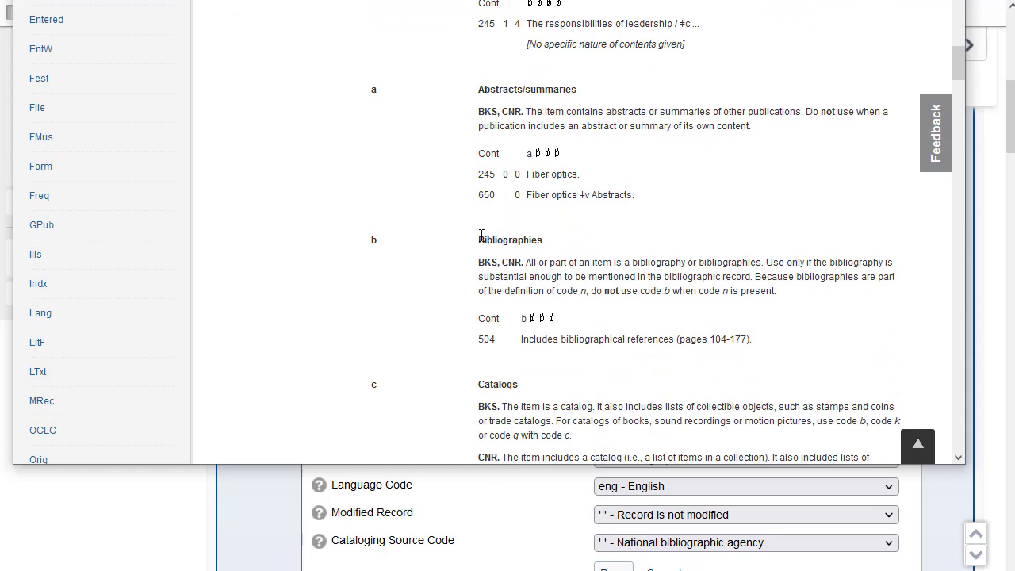
left_click_drag(479, 240, 543, 240)
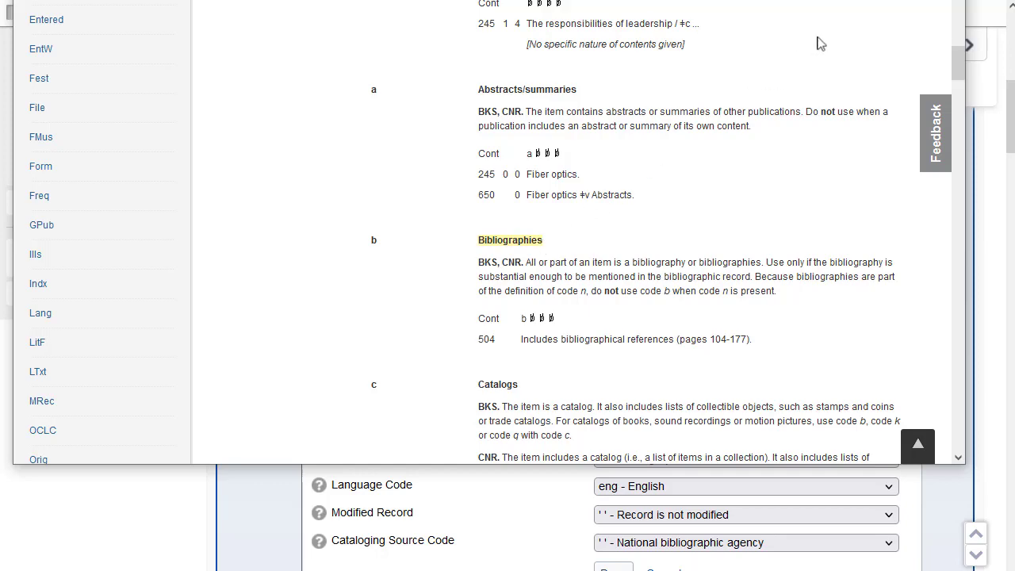
key("alt+F4")
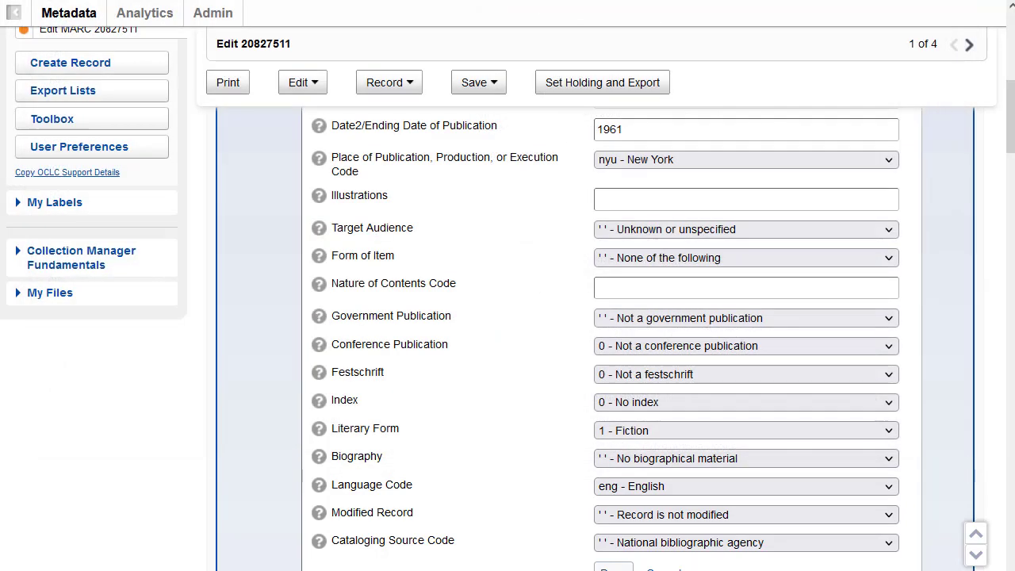
Step: Enter b as the 008 Nature of Contents Code and apply with Done
left_click(607, 287)
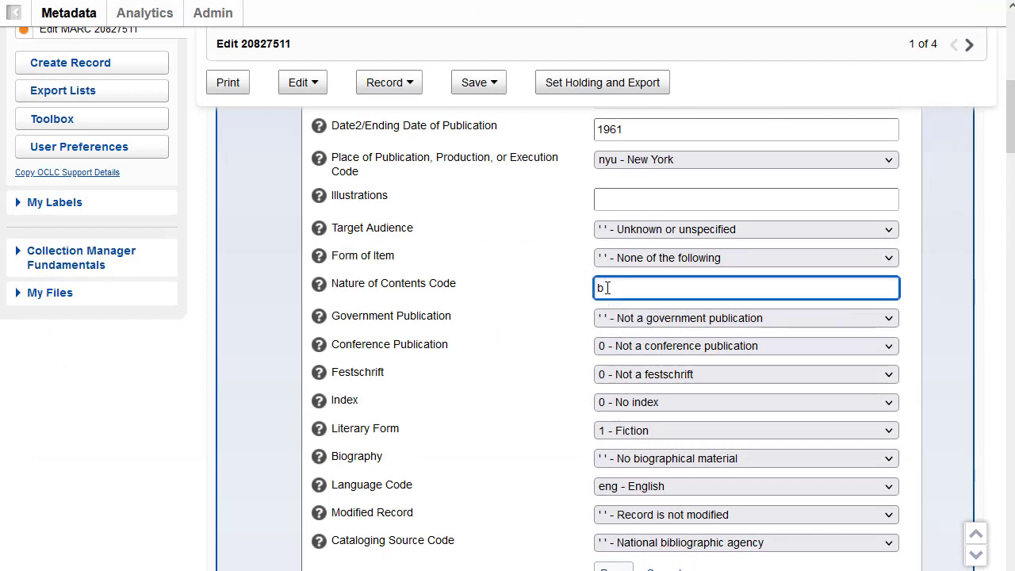
left_click(935, 294)
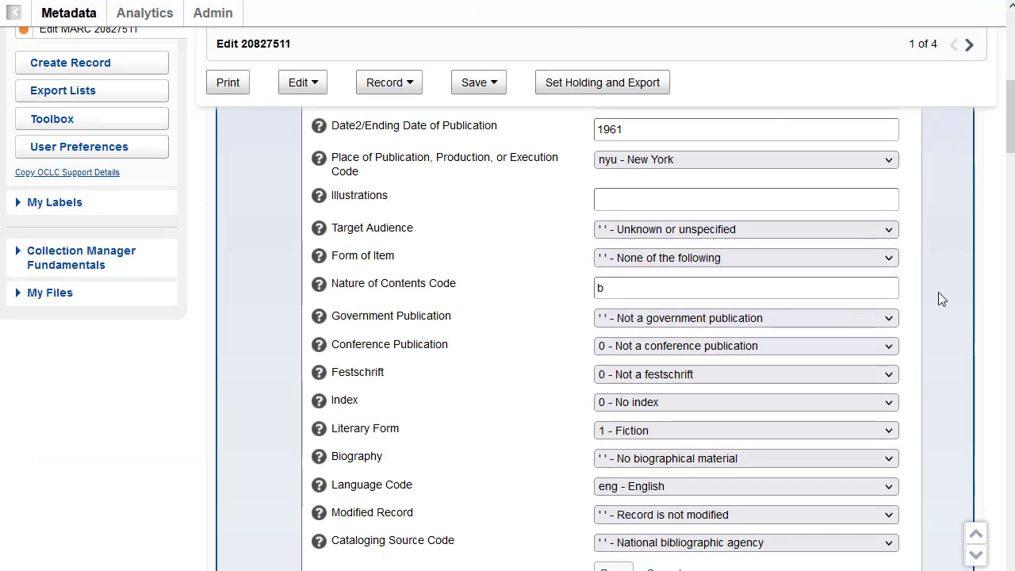
left_click(894, 258)
left_click(894, 258)
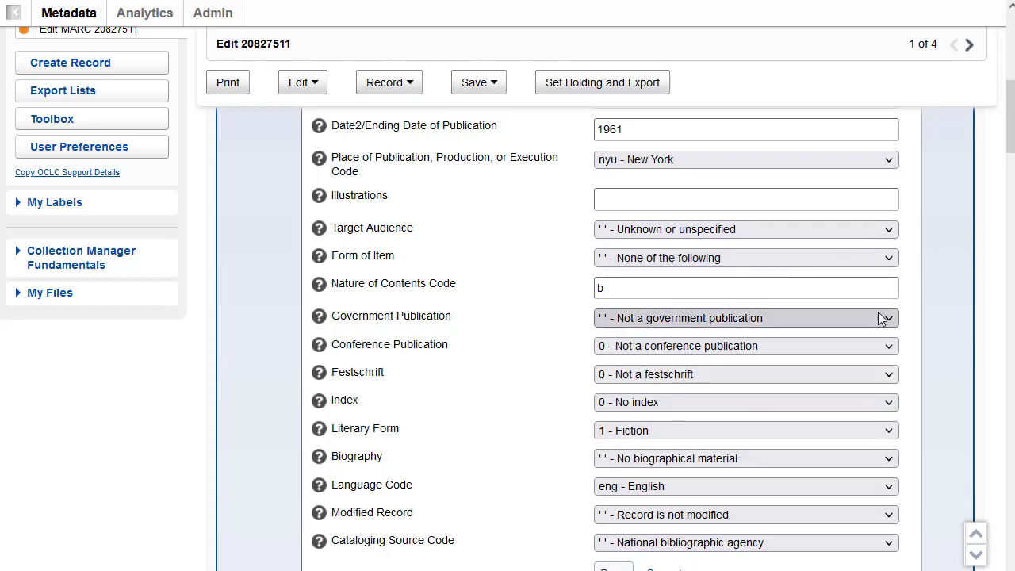
scroll(877, 312, "down", 1)
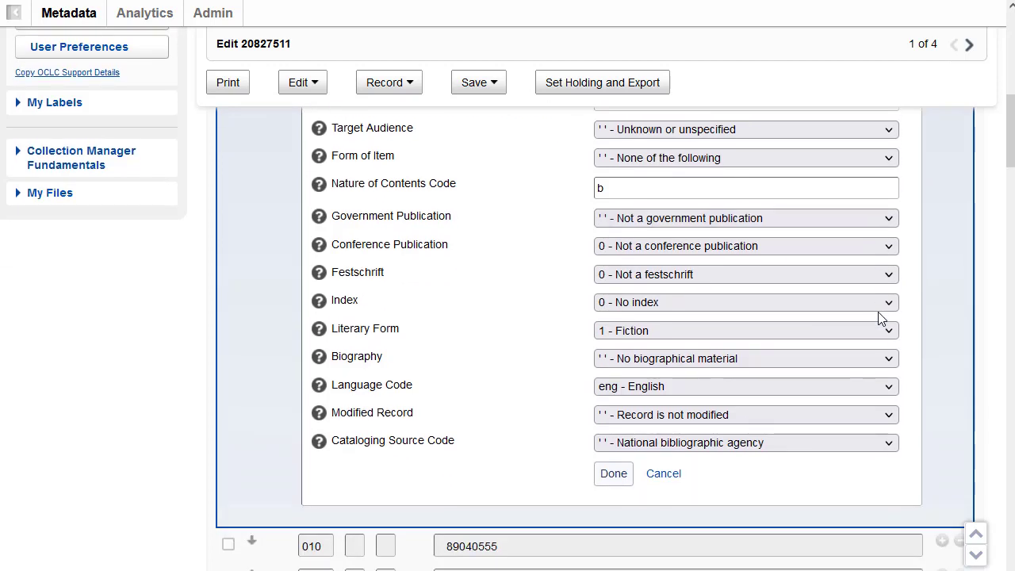
left_click(613, 475)
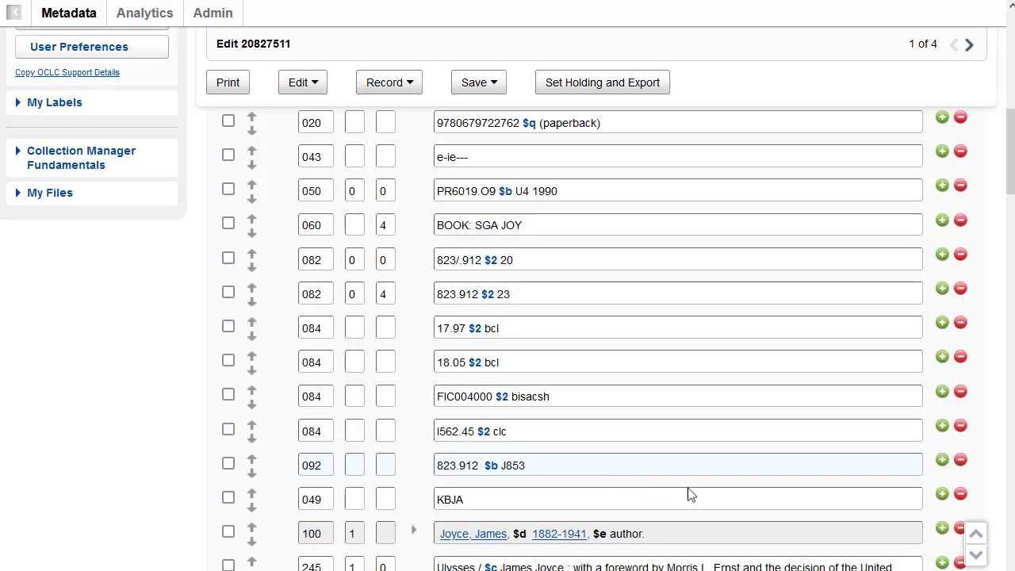
Step: Add a new field after the last 029 with tag 650 and second indicator 0
scroll(883, 519, "down", 2)
scroll(882, 515, "down", 6)
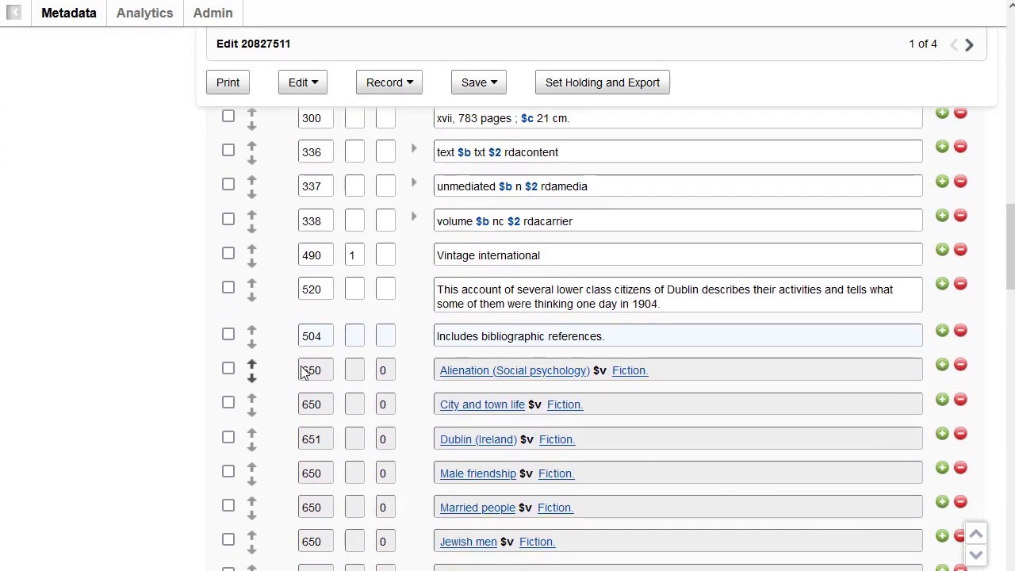
left_click(303, 373)
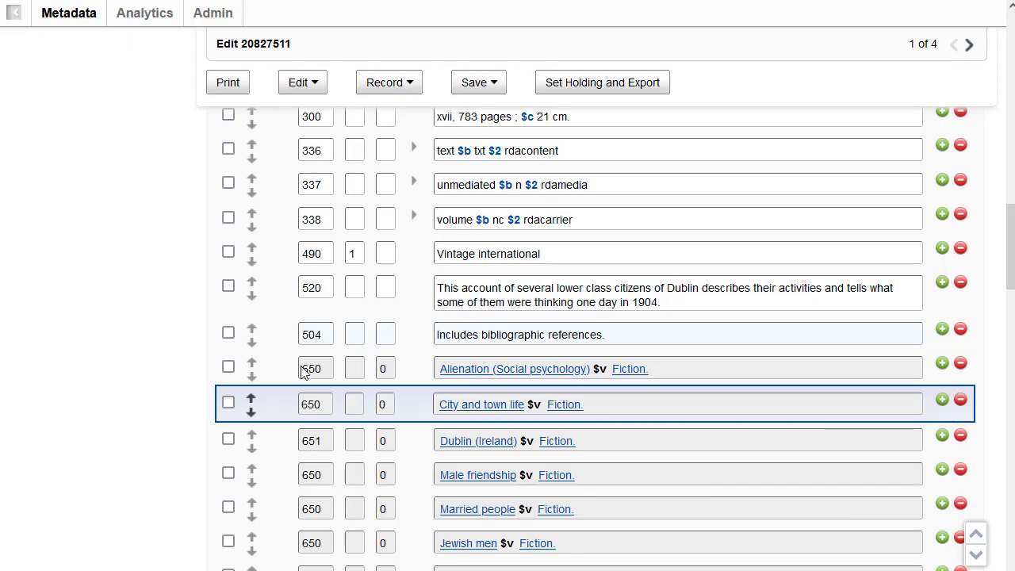
scroll(301, 373, "down", 10)
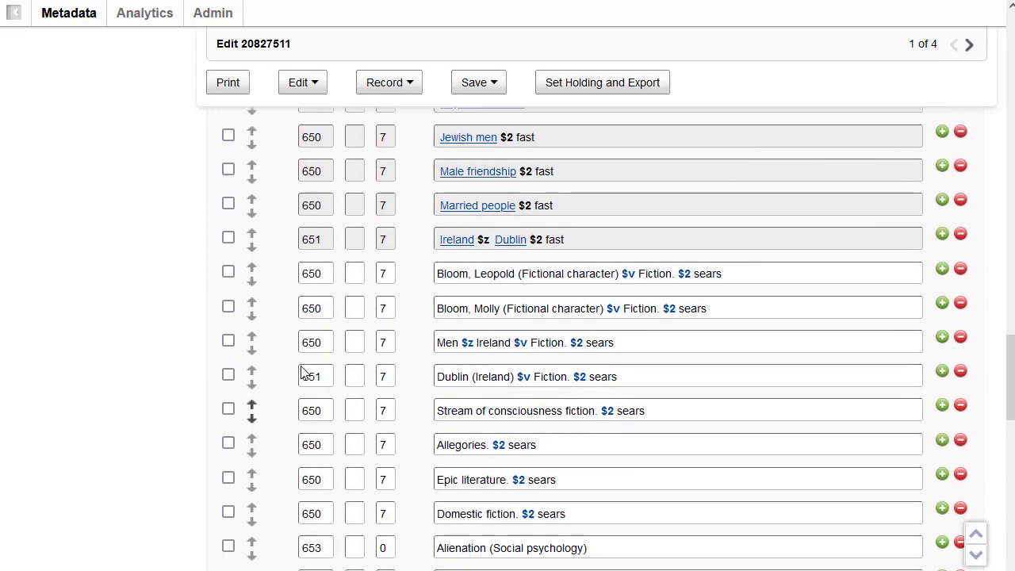
scroll(301, 373, "down", 10)
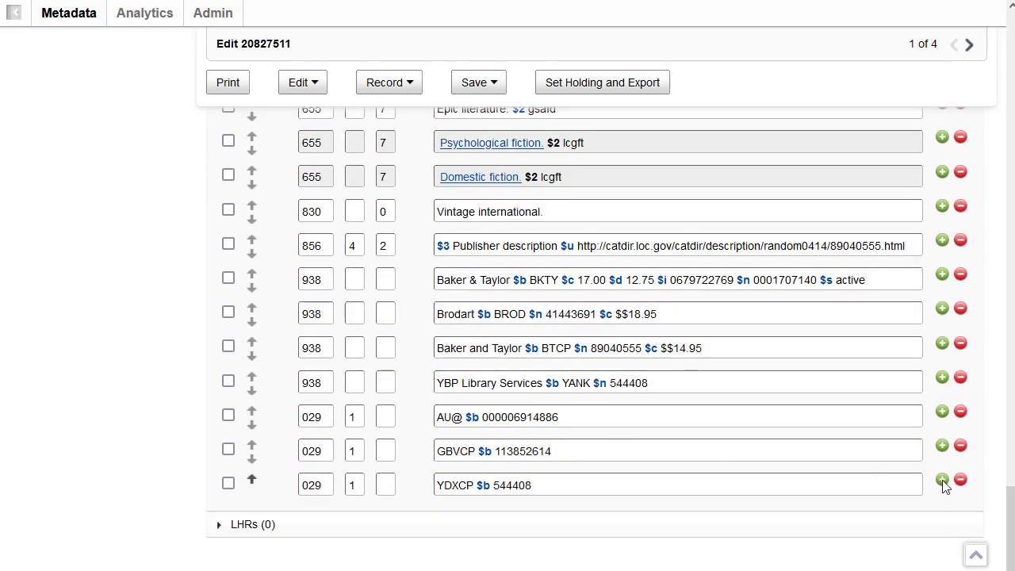
left_click(942, 481)
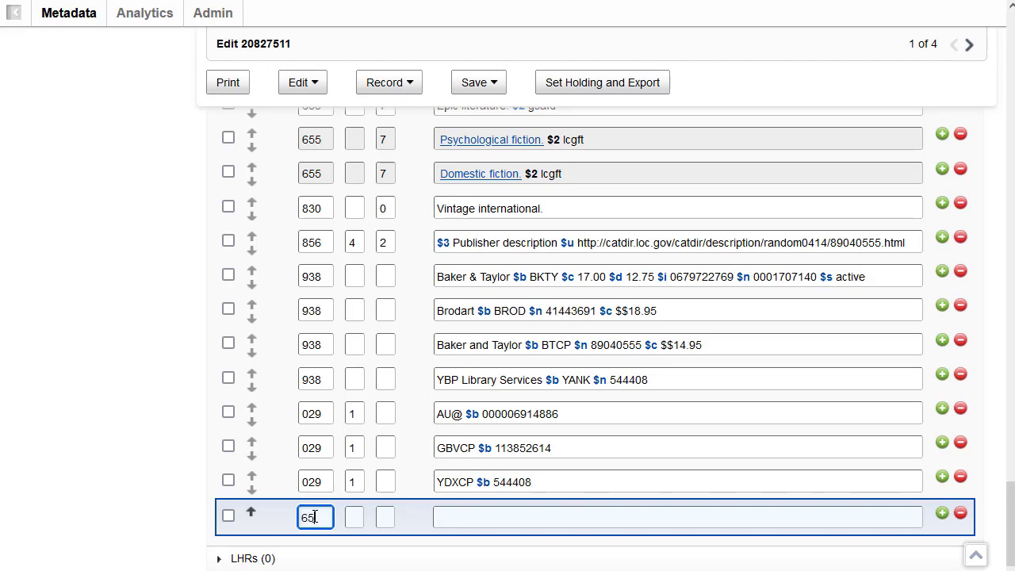
type("650")
left_click(385, 517)
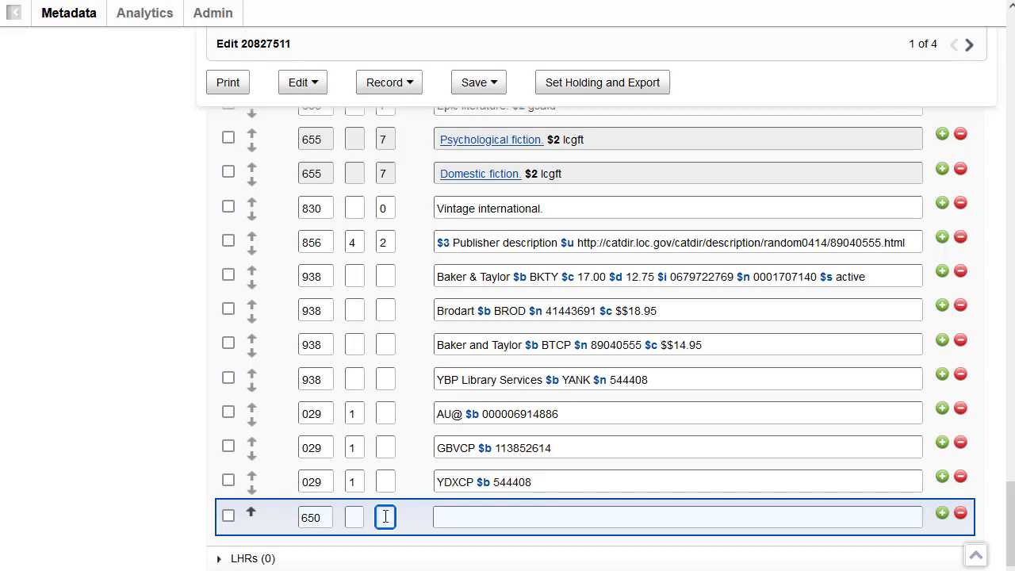
type("0")
Step: Fill the new 650 field with 'Social isolation $vFiction' and commit it
left_click(458, 514)
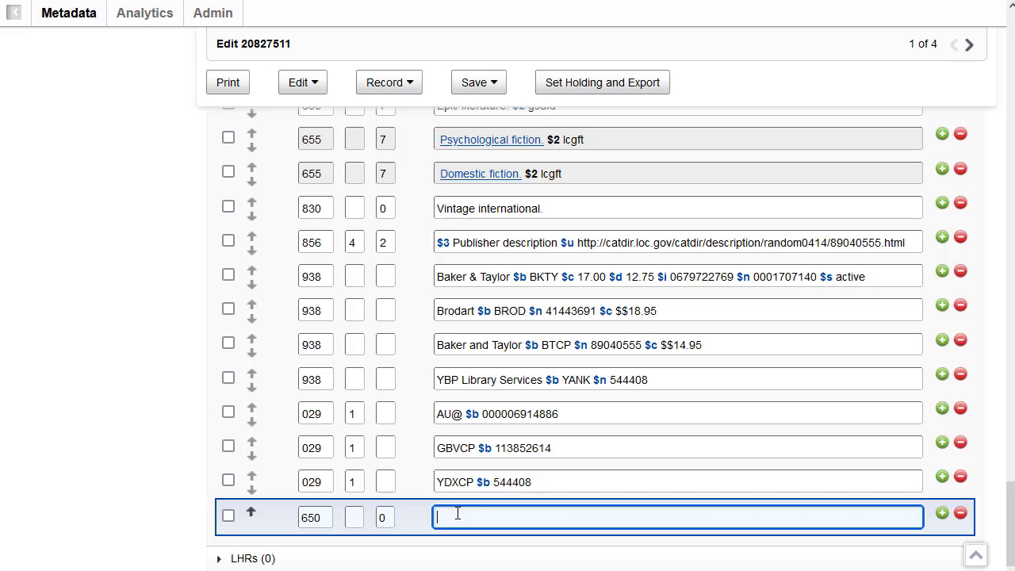
type("Social isolation $vFiction")
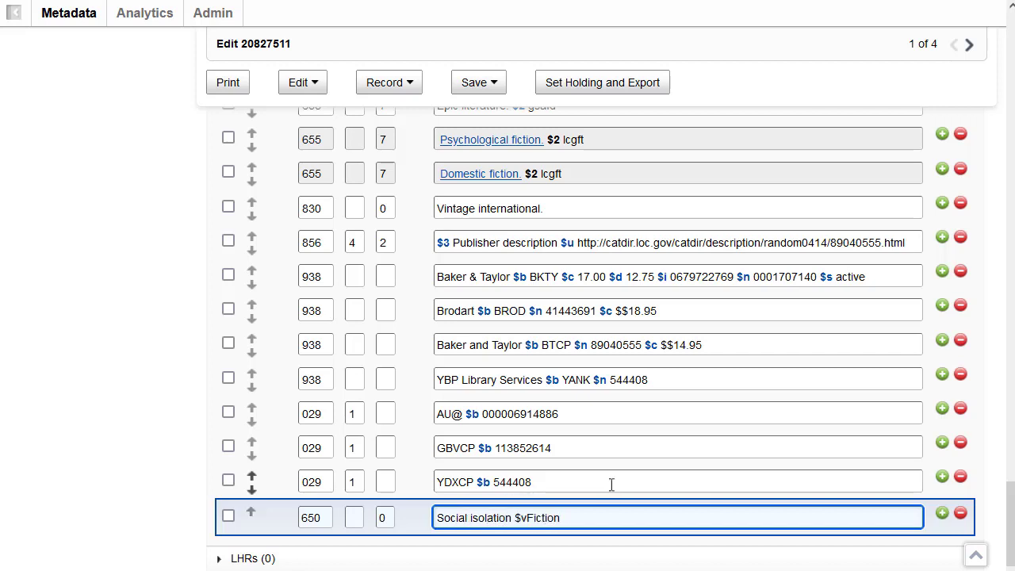
left_click(614, 482)
double_click(523, 519)
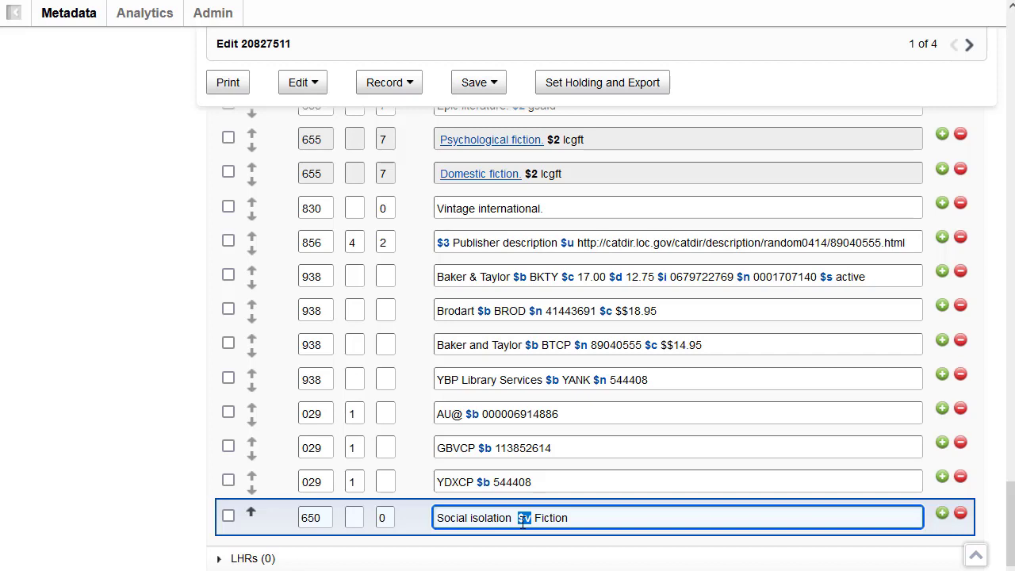
left_click(596, 515)
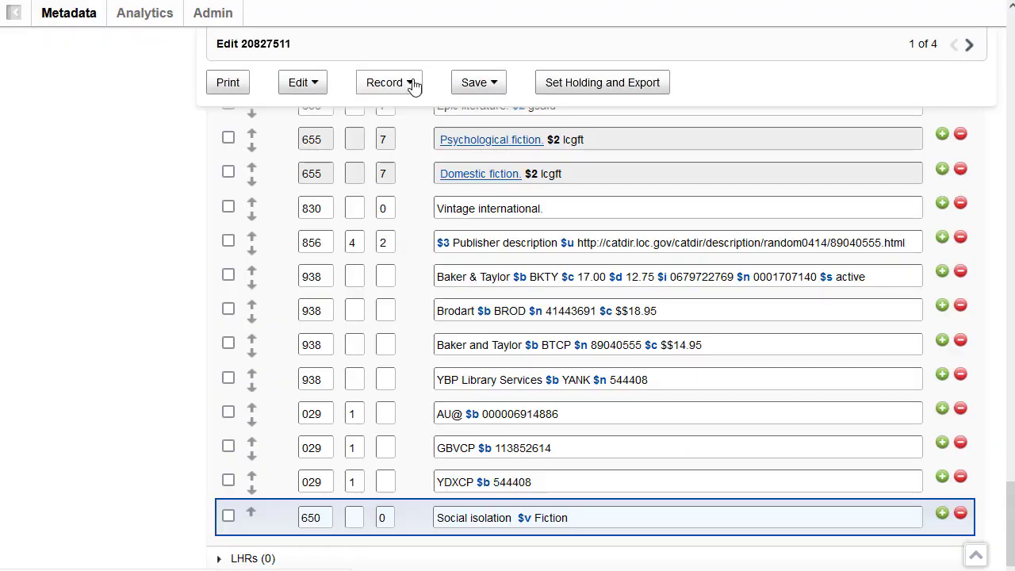
Step: Reformat record 20827511 and find 'Social isolation $v Fiction' after the Artists $v Fiction heading
left_click(413, 85)
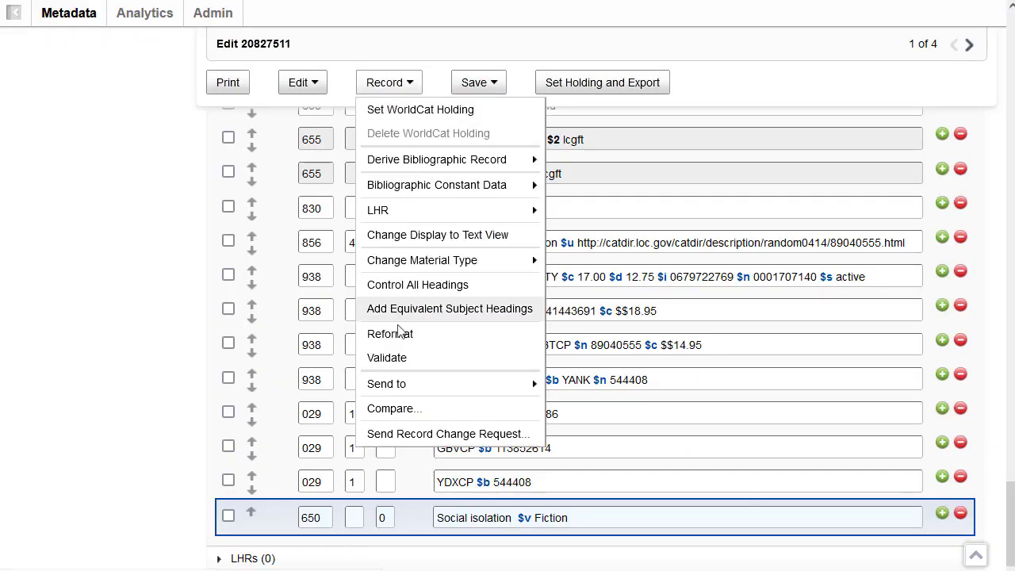
left_click(398, 339)
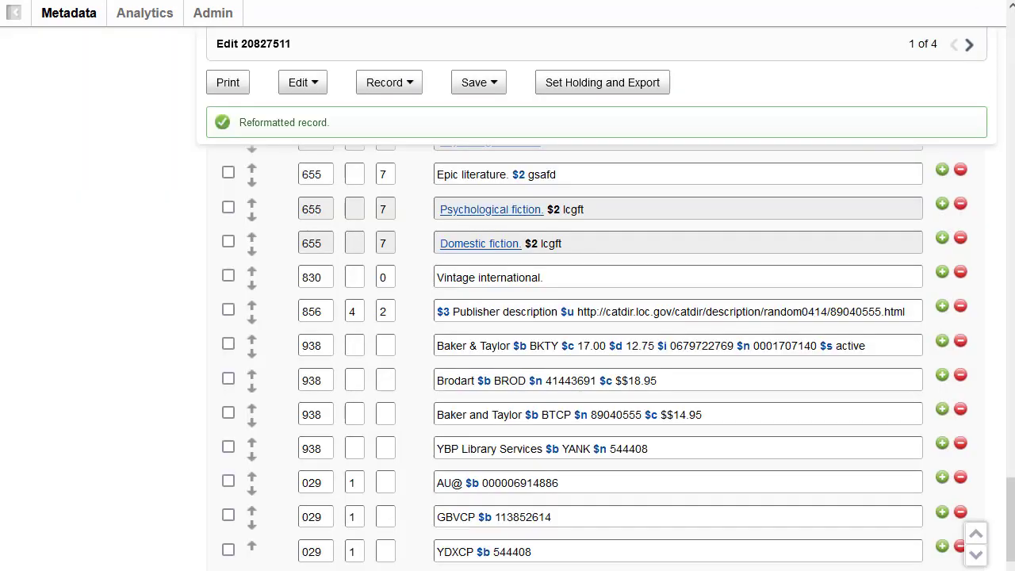
scroll(698, 484, "up", 4)
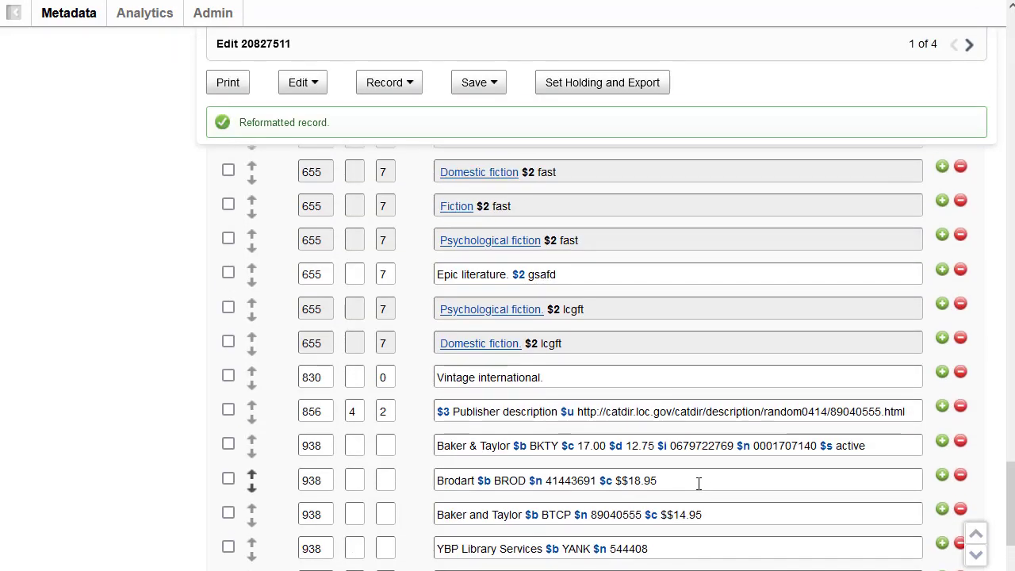
scroll(699, 484, "up", 6)
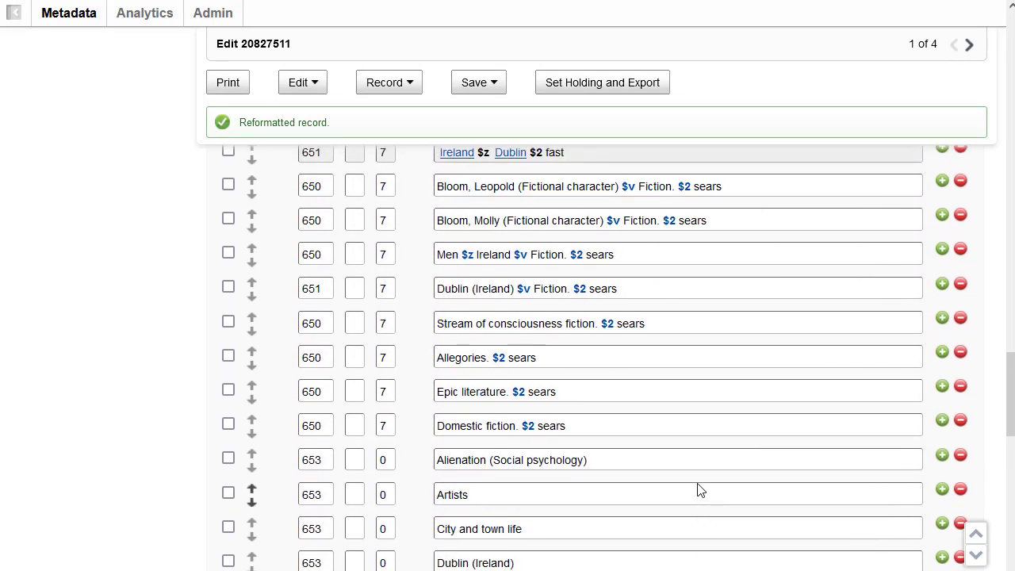
scroll(698, 486, "up", 3)
scroll(698, 484, "up", 5)
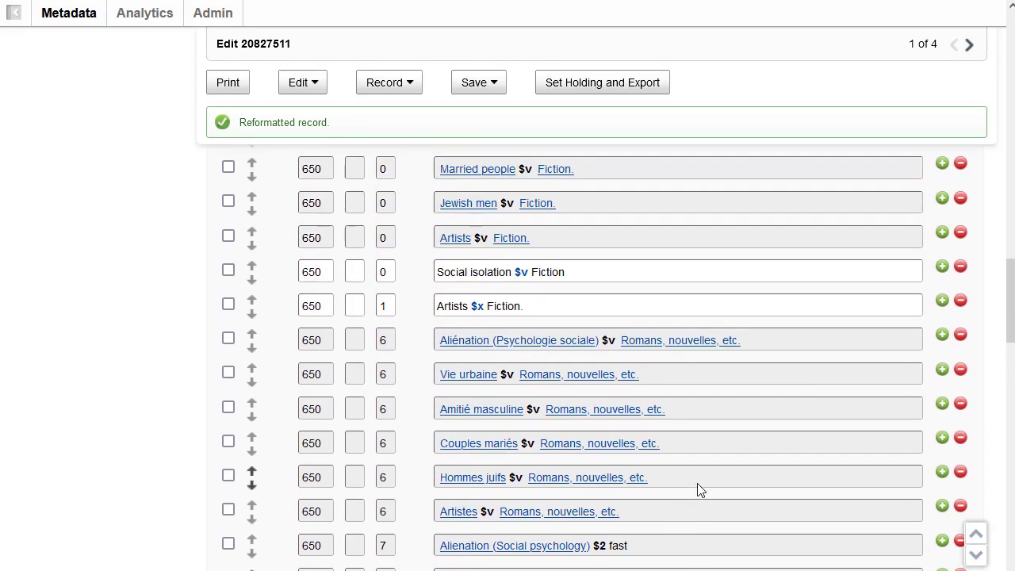
scroll(699, 486, "up", 1)
left_click(333, 374)
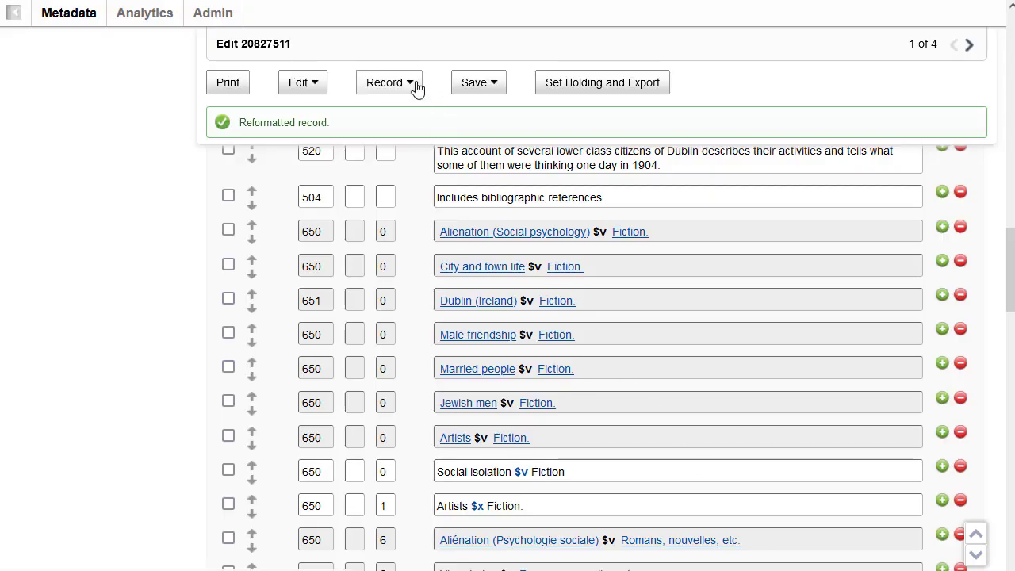
Step: Validate record 20827511 and locate the reported error in field 300
left_click(415, 87)
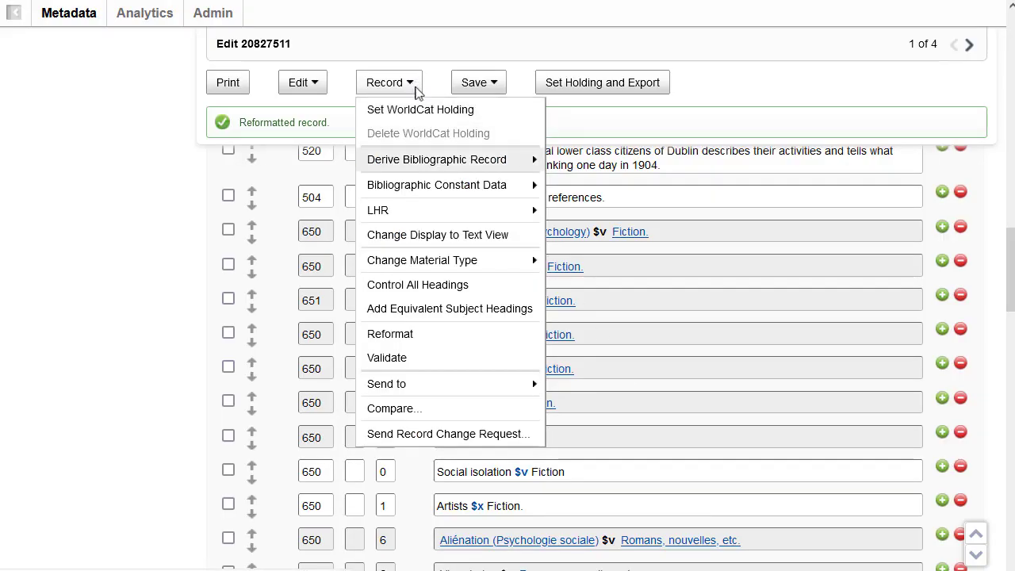
left_click(396, 356)
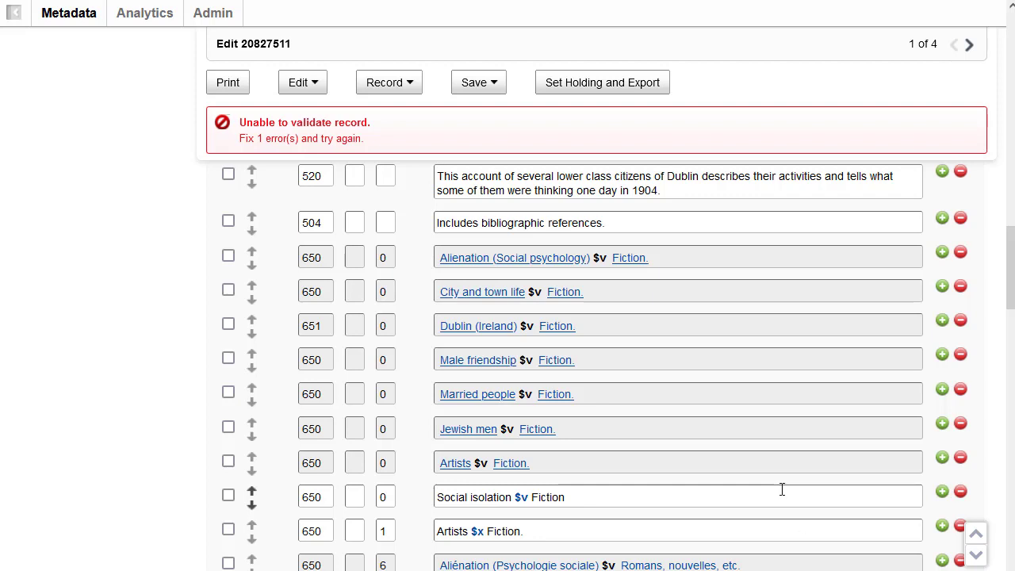
scroll(782, 489, "up", 5)
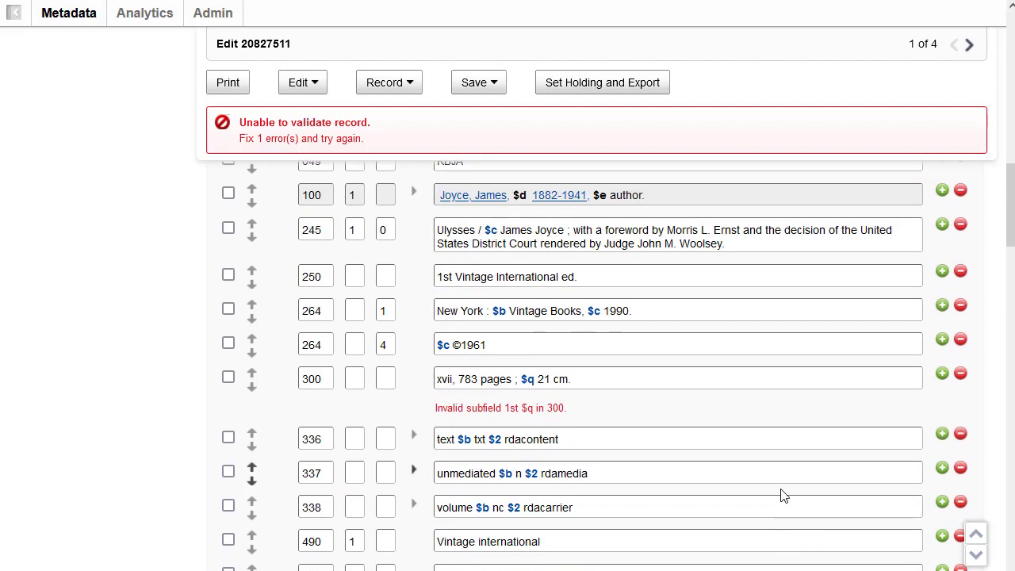
scroll(674, 478, "up", 1)
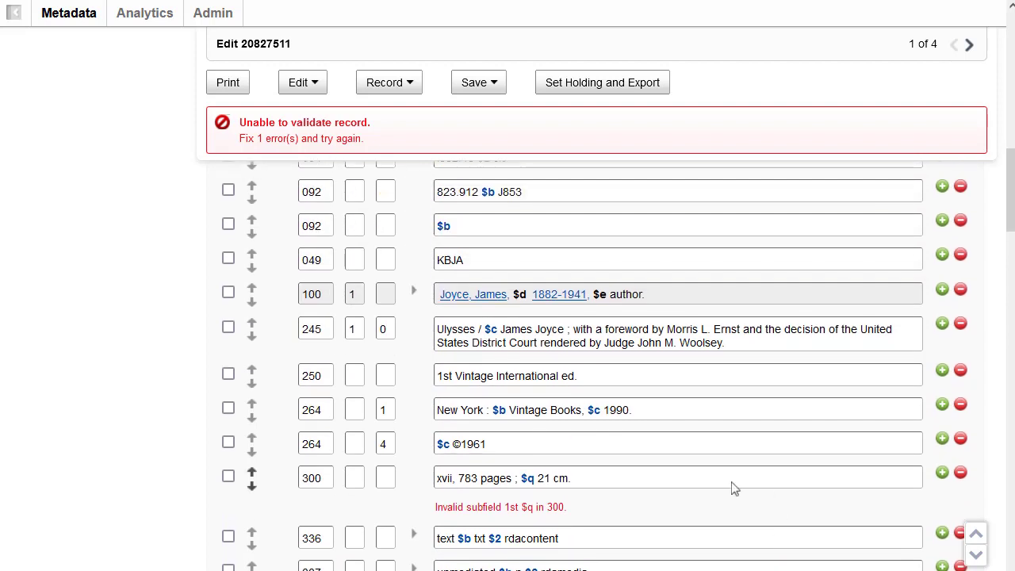
scroll(627, 467, "down", 1)
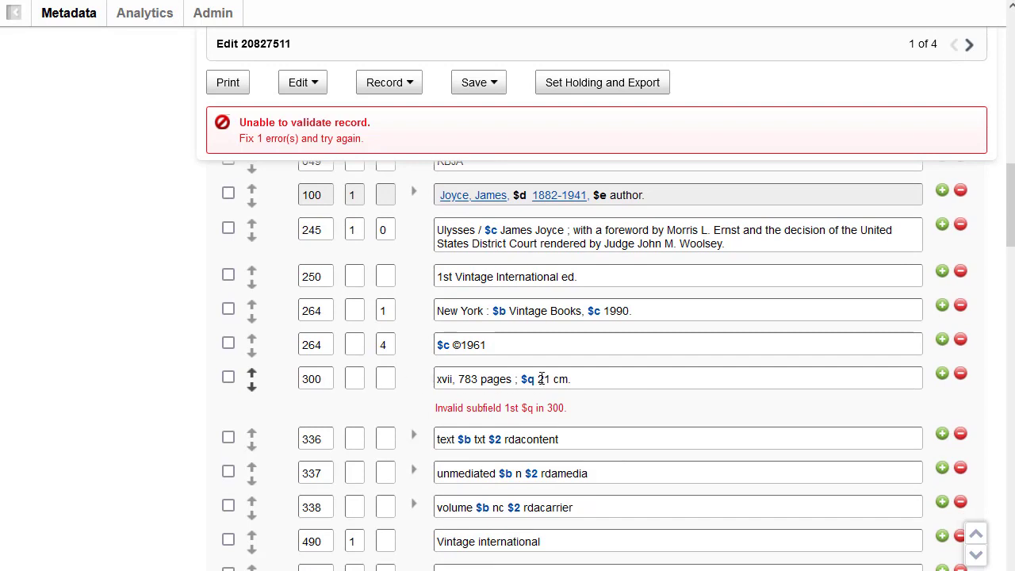
Step: Change the 300 field's $q to $c and validate the record again
left_click_drag(541, 379, 528, 379)
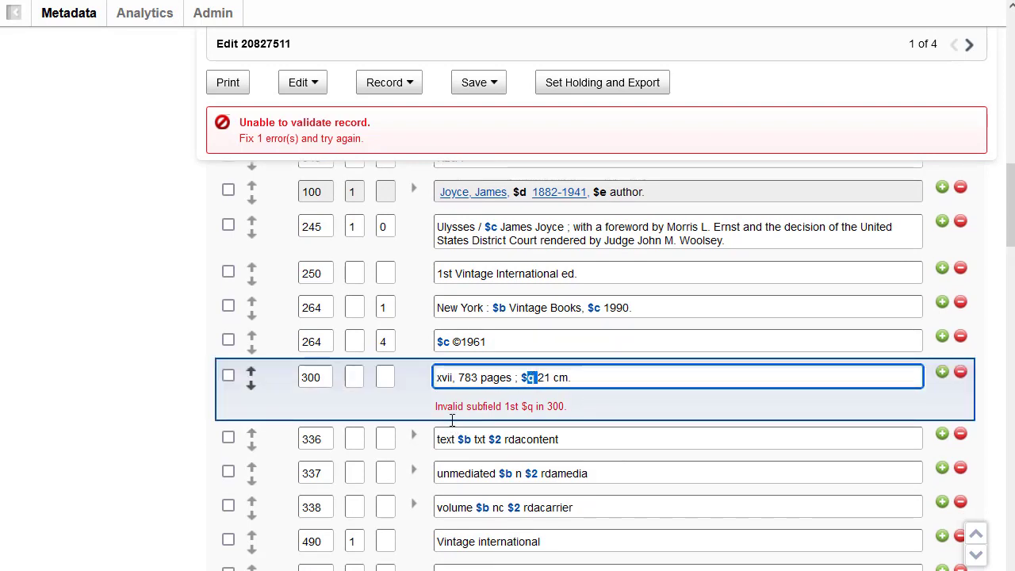
type("c")
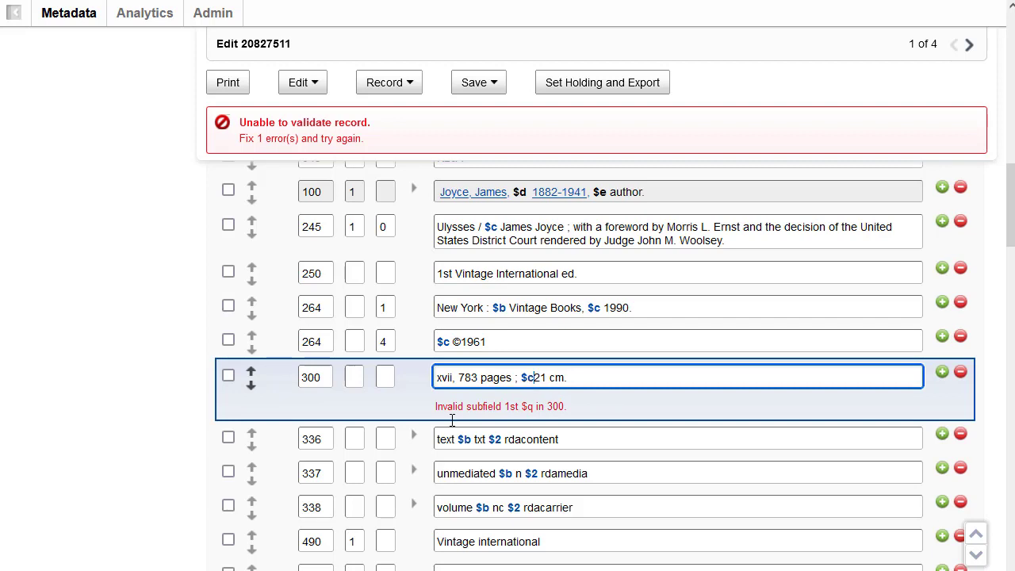
left_click(616, 438)
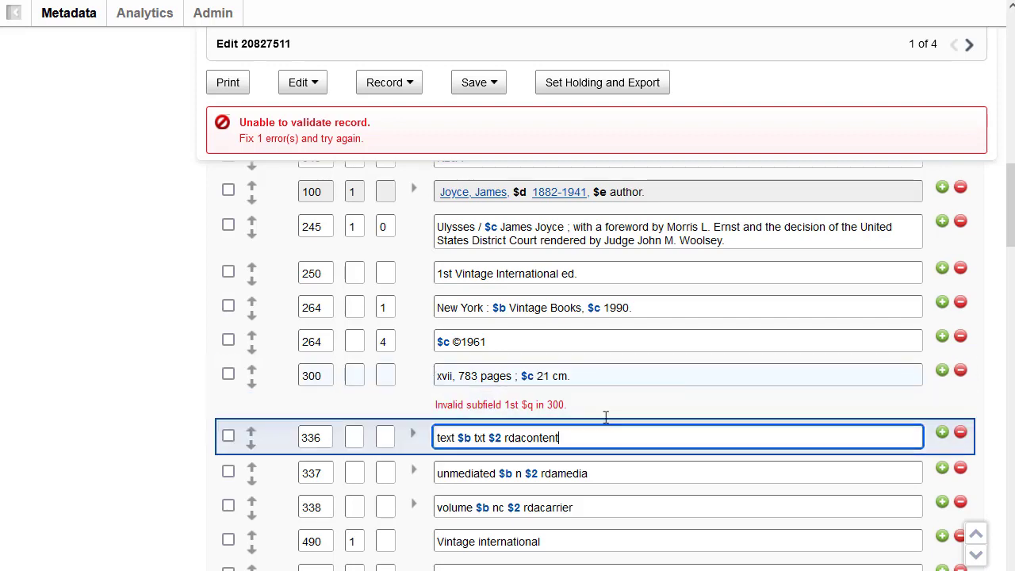
left_click(413, 88)
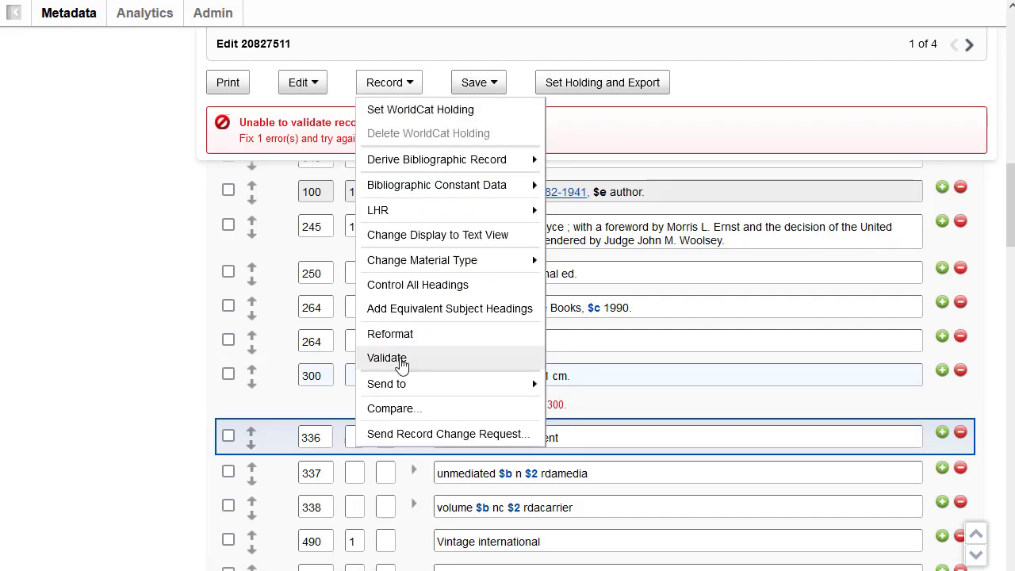
left_click(388, 358)
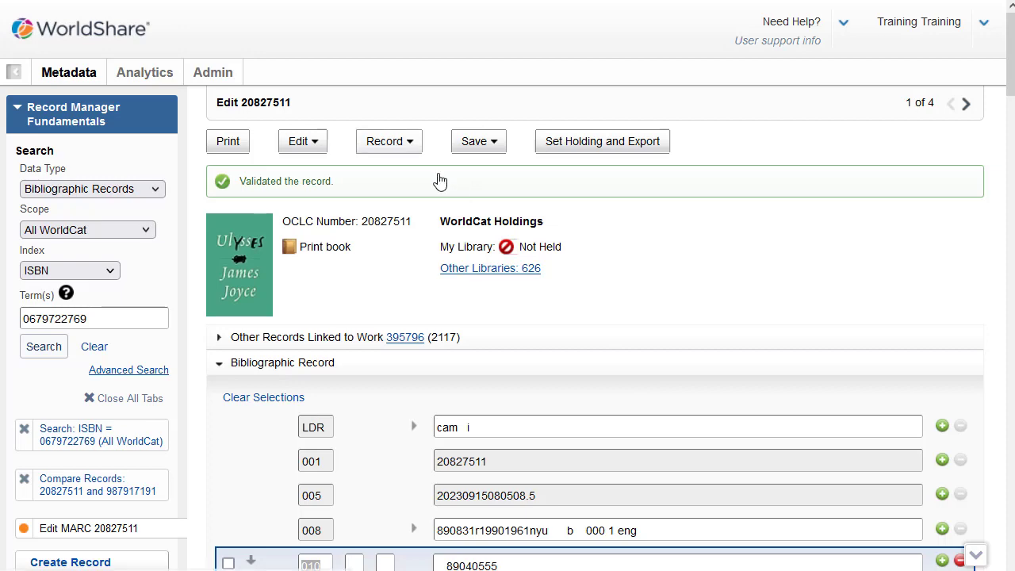
Step: Set the WorldCat holding on Ulysses record 20827511 and confirm Delete WorldCat Holding is now enabled
left_click(413, 145)
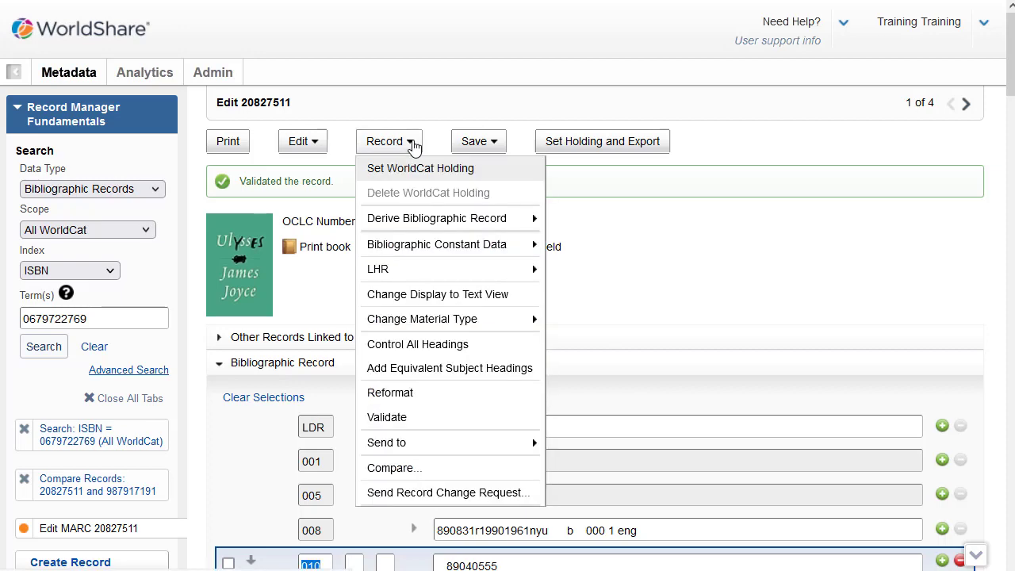
left_click(408, 169)
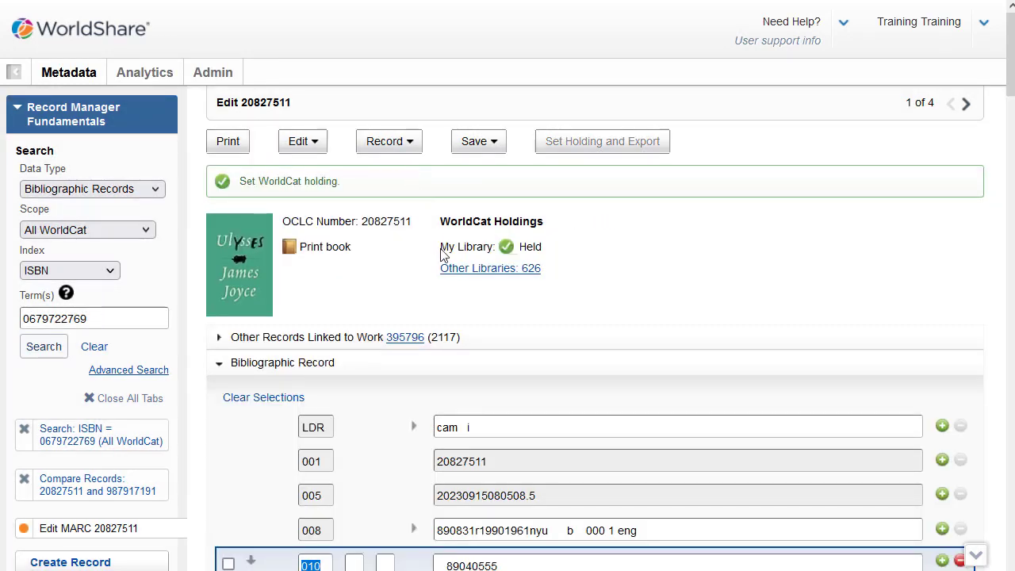
left_click_drag(440, 247, 486, 251)
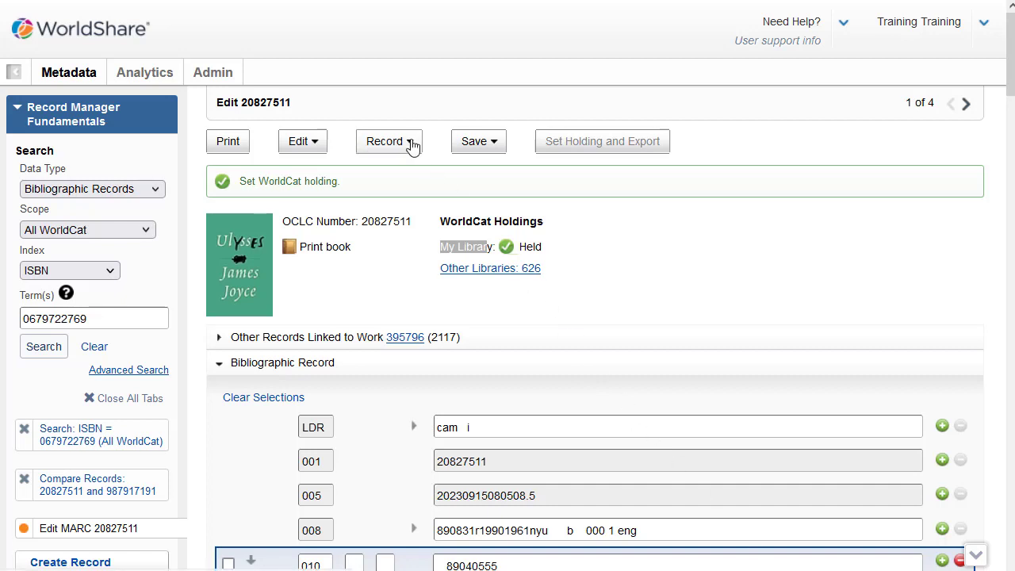
left_click(412, 145)
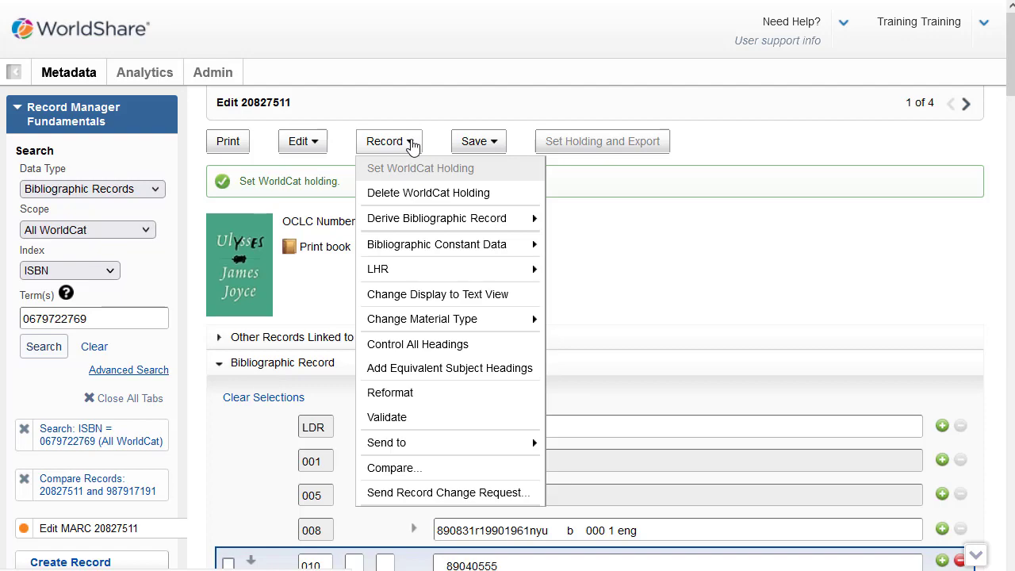
left_click(412, 145)
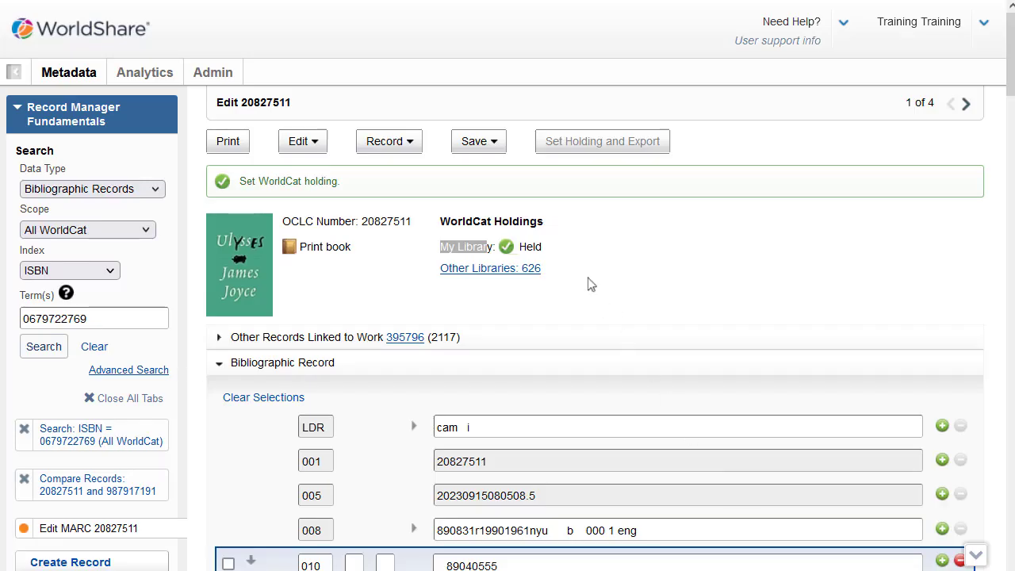
Step: Save record 20827511 as in-progress record 11 with My Status 'mar'
left_click(494, 143)
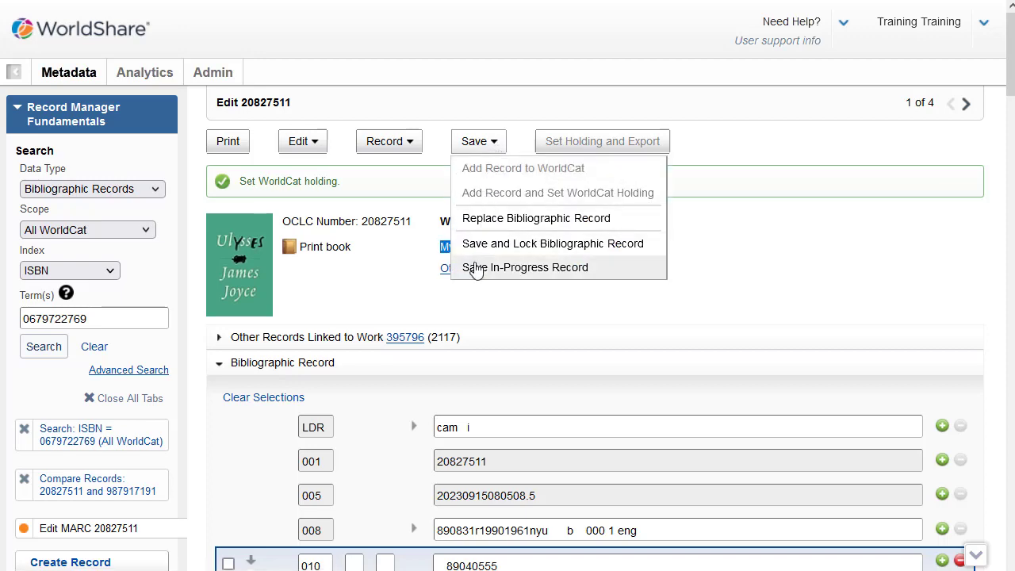
left_click(476, 269)
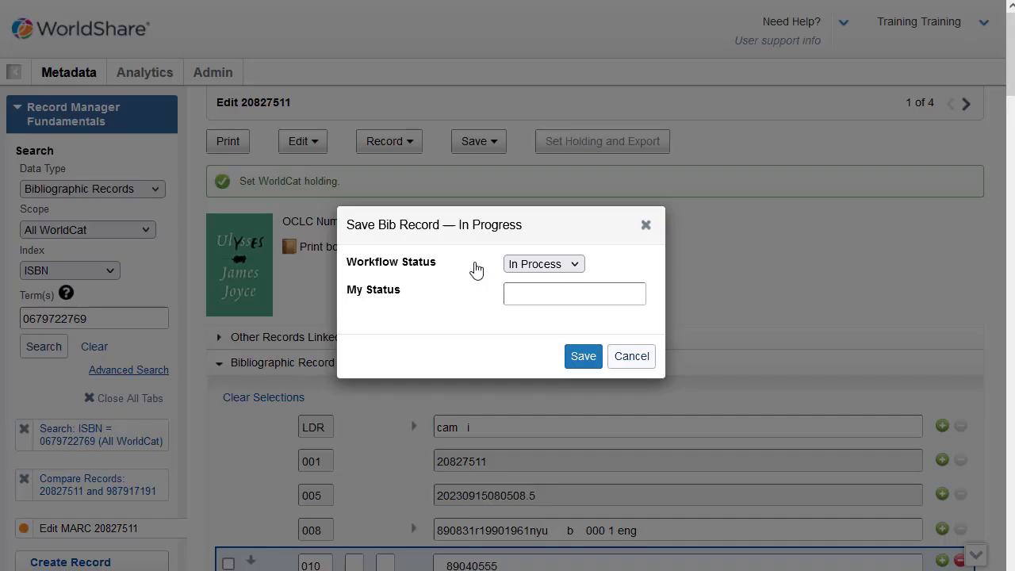
left_click(547, 287)
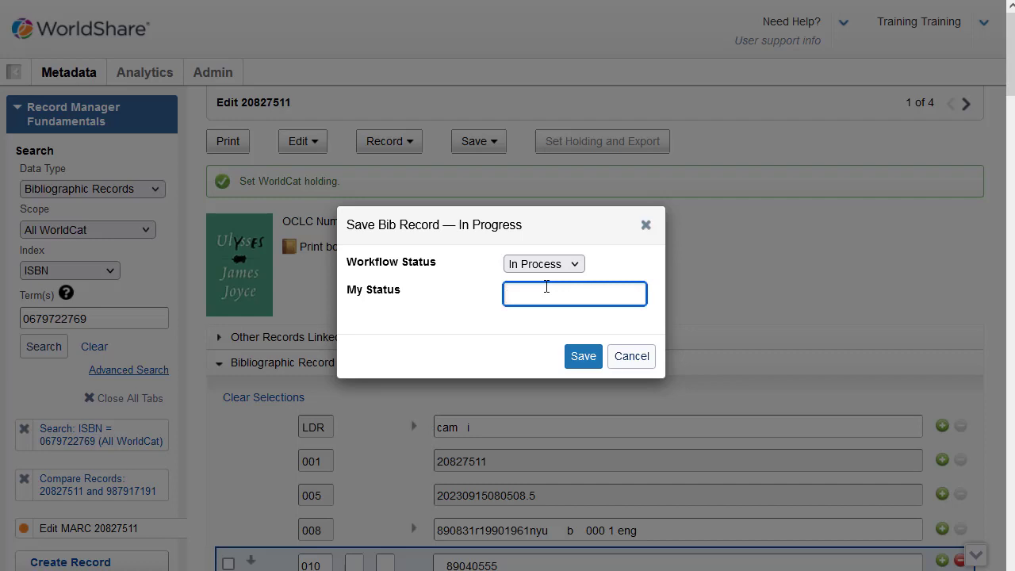
type("mar")
left_click(581, 358)
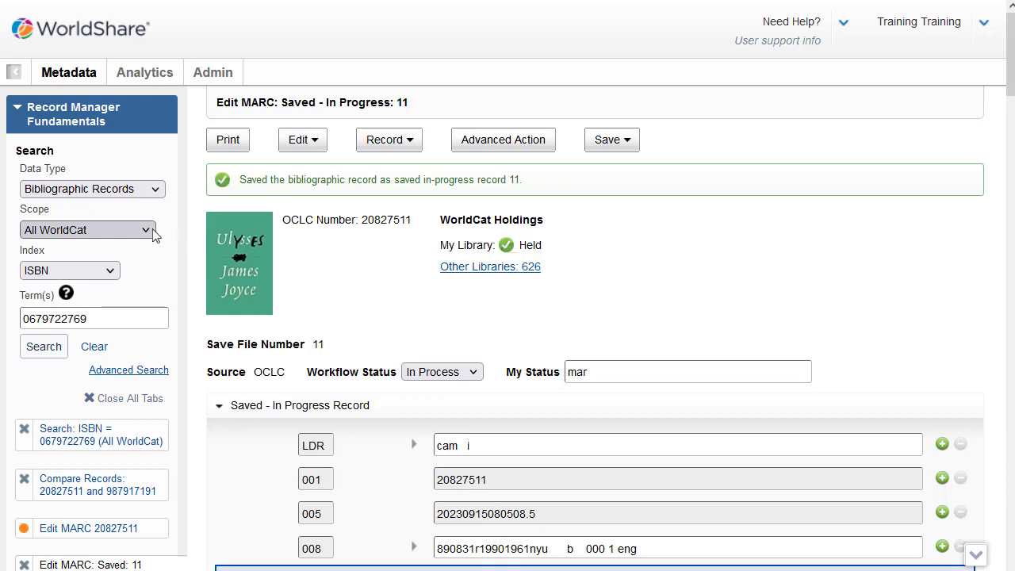
Step: Search Saved - In Progress records by Save File Number '*' to list them all
left_click(140, 231)
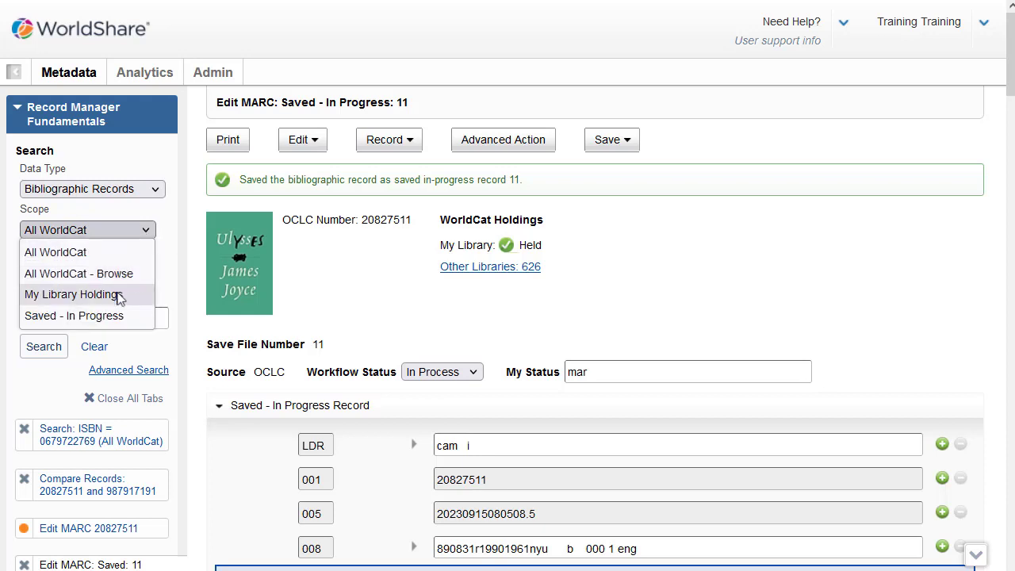
left_click(113, 315)
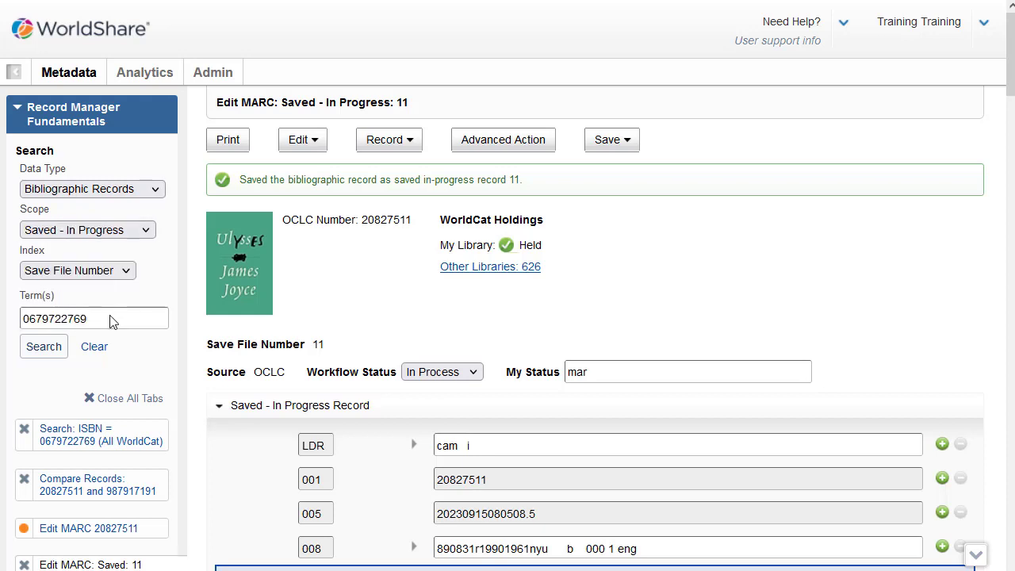
left_click(127, 273)
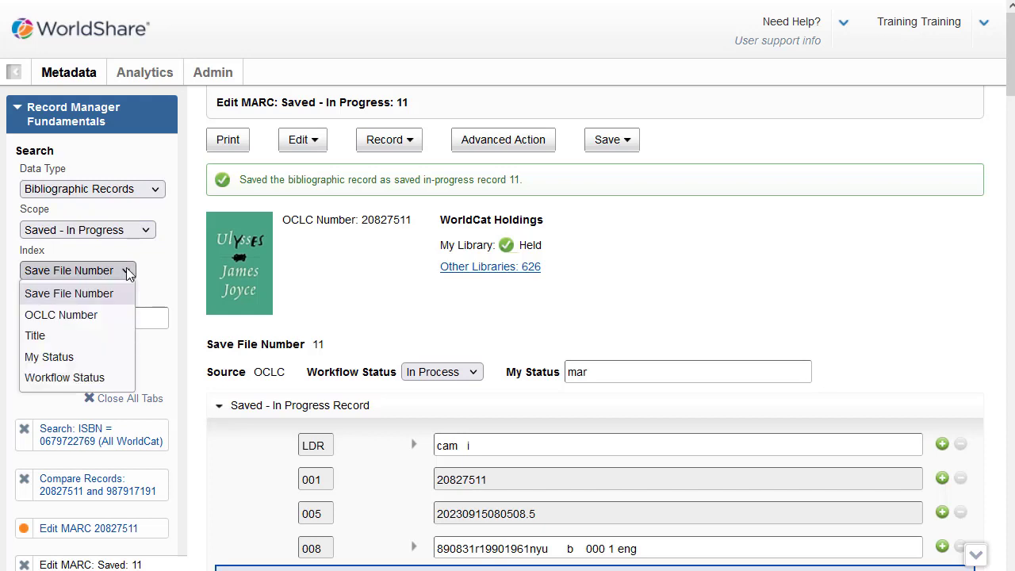
left_click(128, 273)
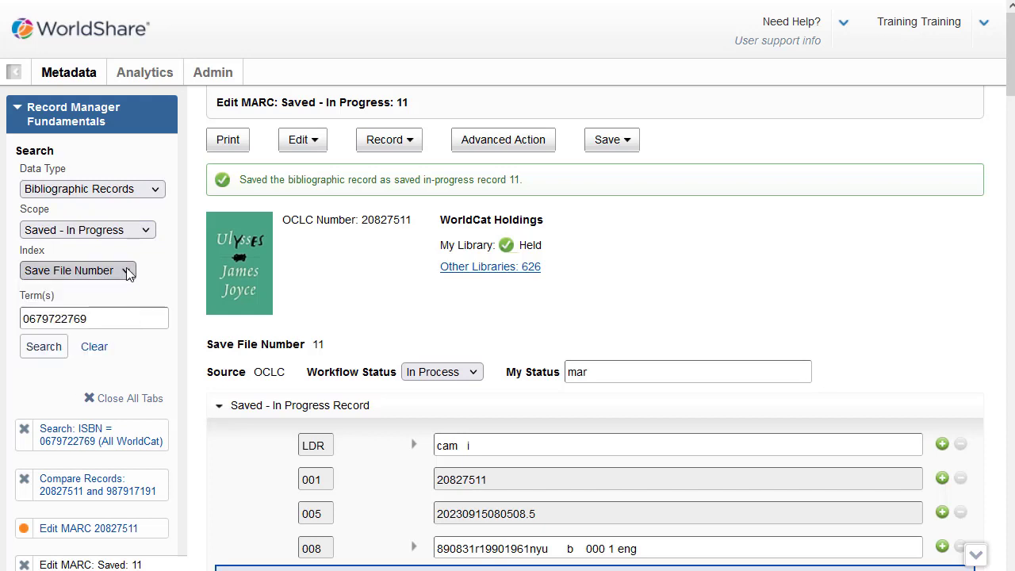
left_click(89, 318)
double_click(89, 318)
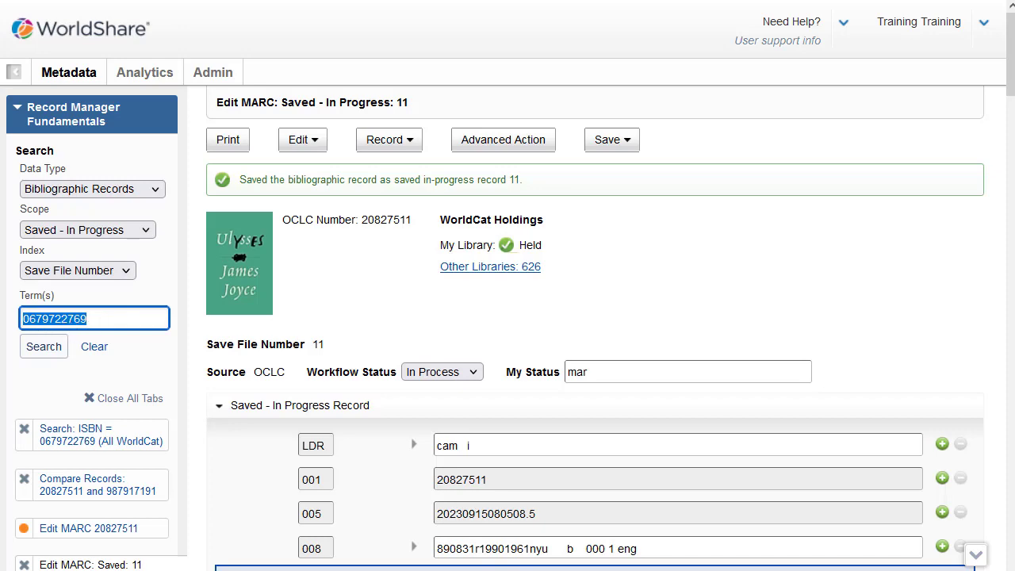
type("*")
left_click(50, 346)
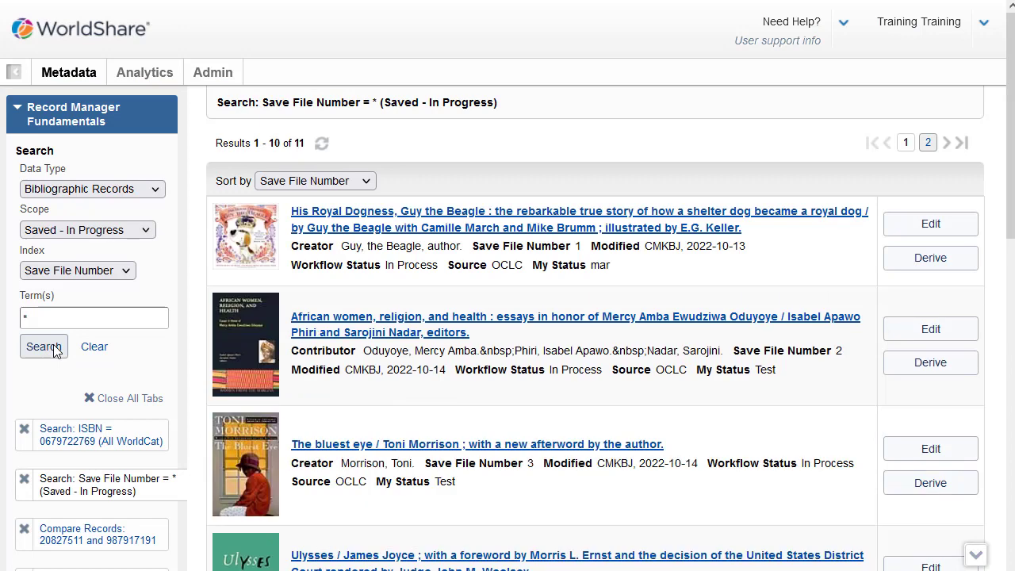
Step: Narrow the saved records to My Status 'mar', reopening record 20827511 as 1 of 4
double_click(26, 318)
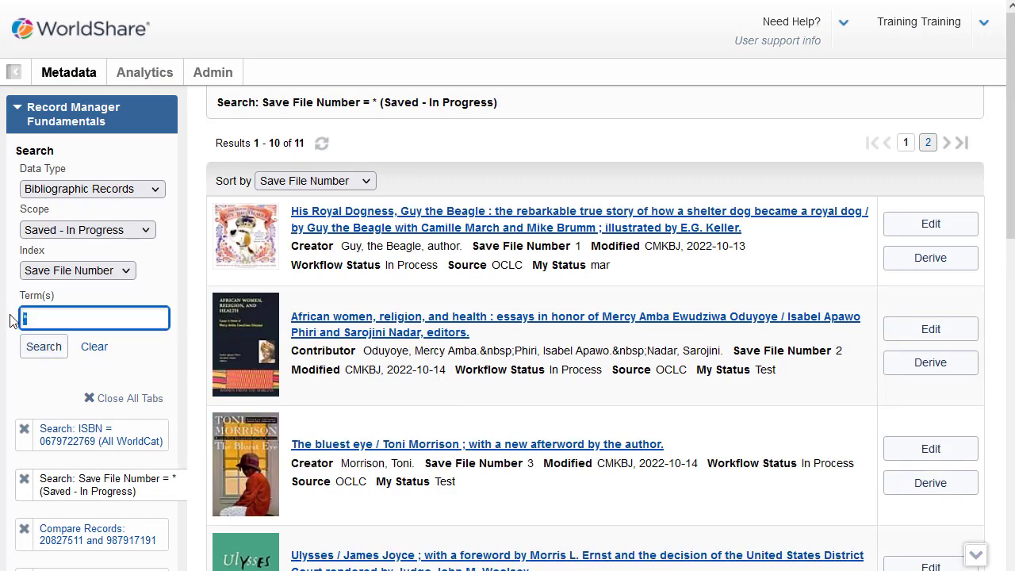
type("mar")
left_click(117, 270)
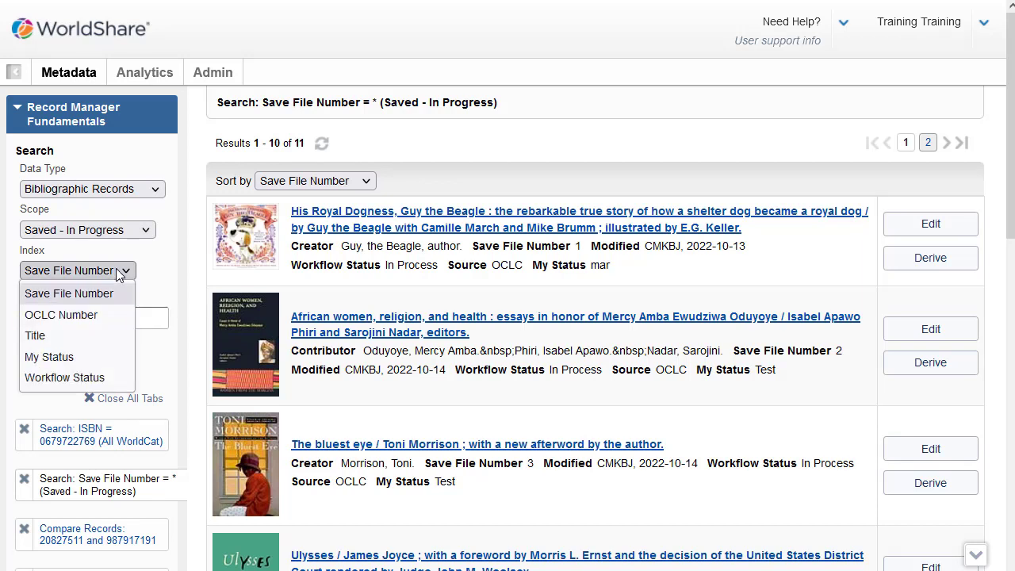
left_click(66, 357)
left_click(46, 351)
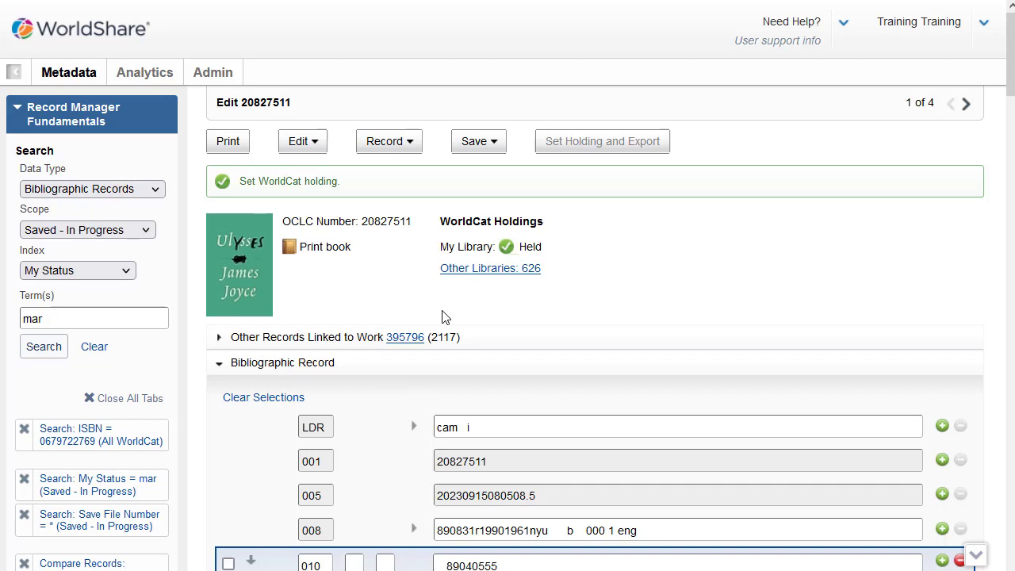
Step: Create a new bibliographic export list 'October2023' and add Ulysses record 20827511 to it
left_click(410, 146)
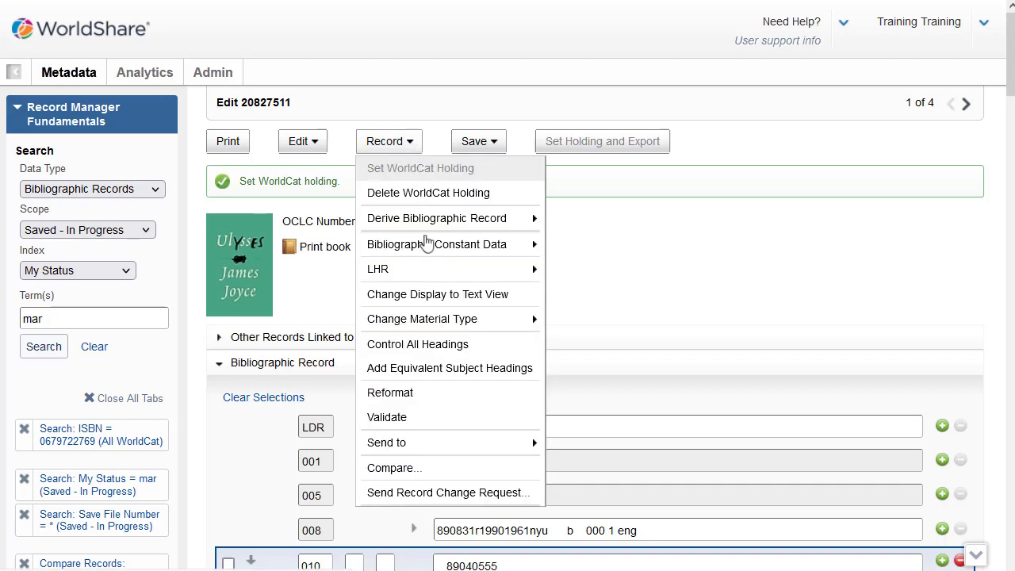
mouse_move(453, 442)
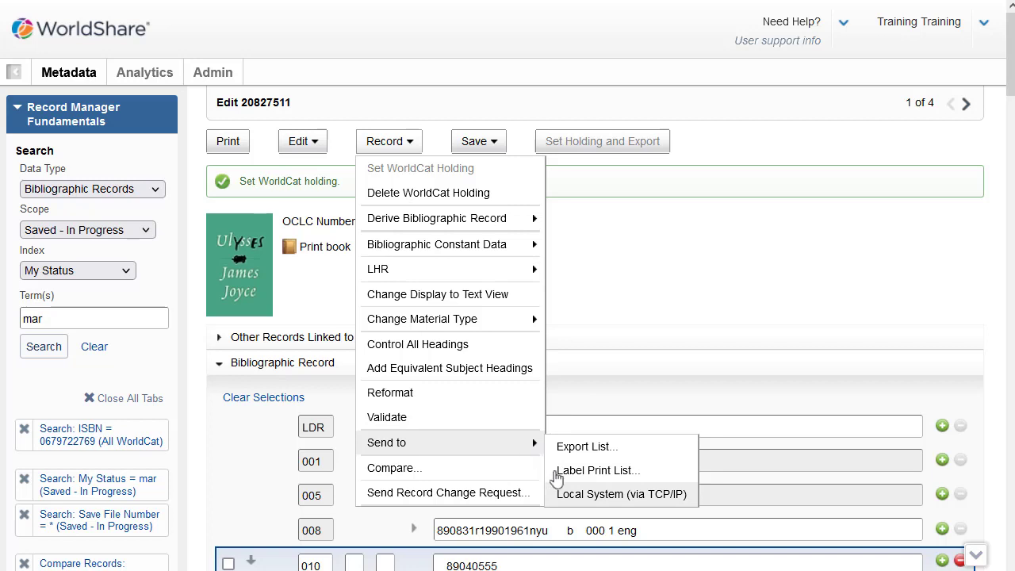
left_click(566, 446)
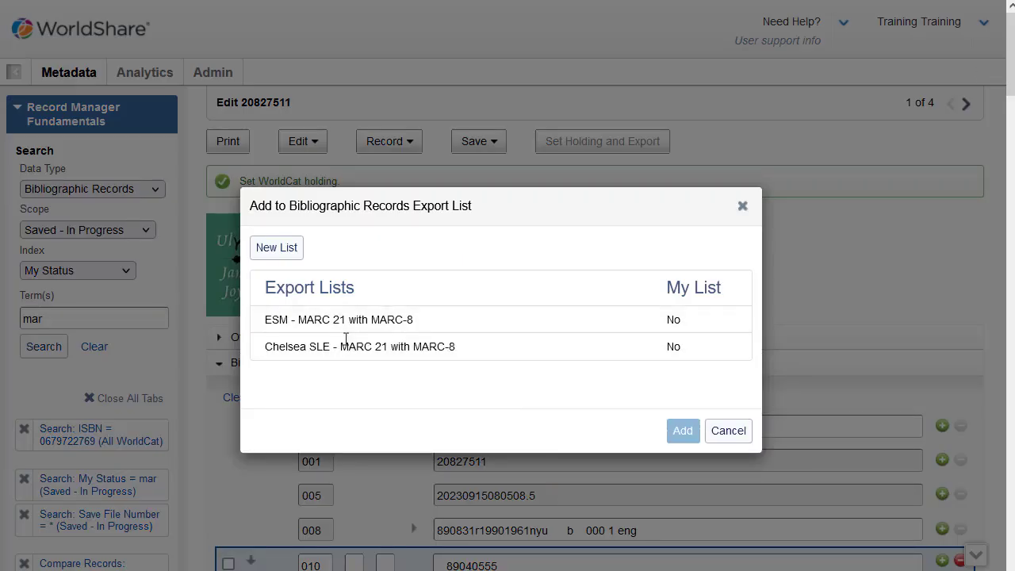
left_click(272, 248)
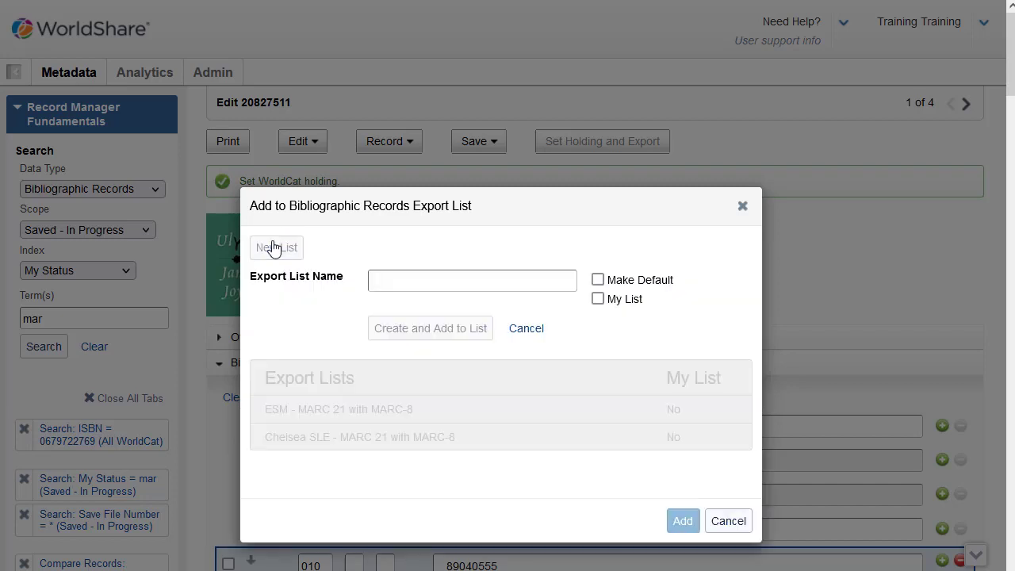
left_click(381, 281)
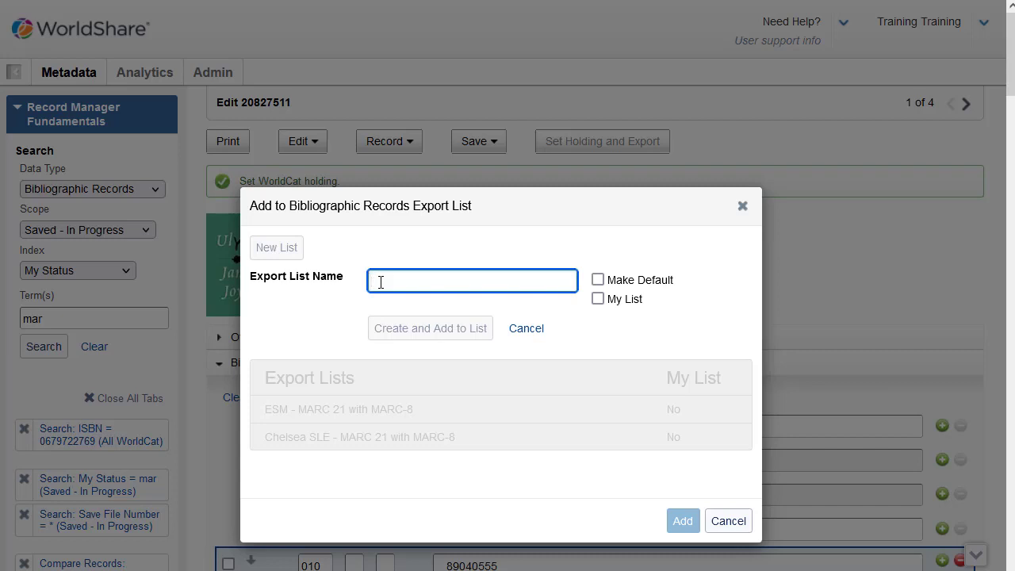
type("October")
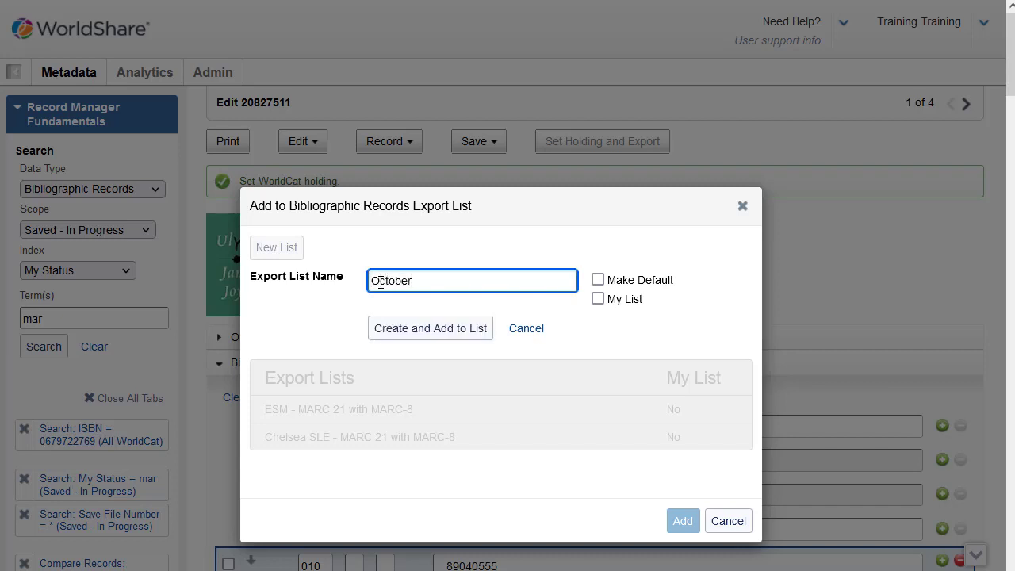
type("2023")
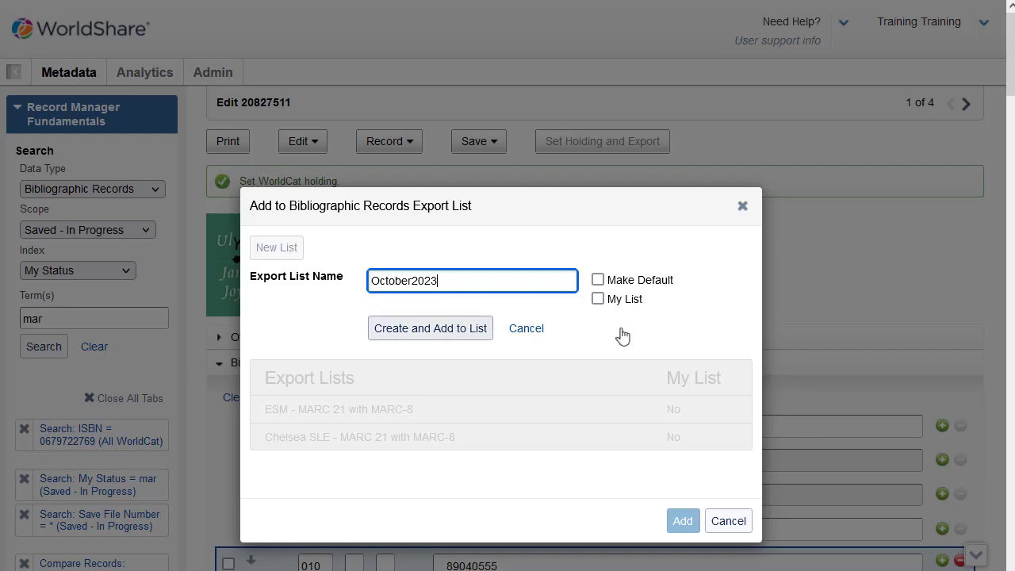
left_click(436, 332)
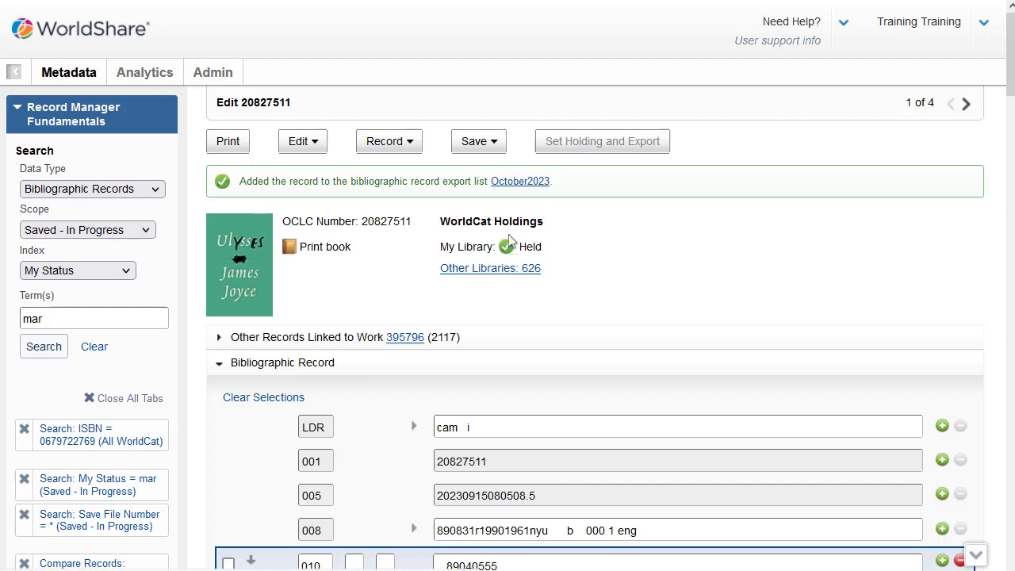
Step: Open the October2023 list from Bibliographic Export Lists, showing Ulysses as Not Exported
scroll(386, 357, "down", 3)
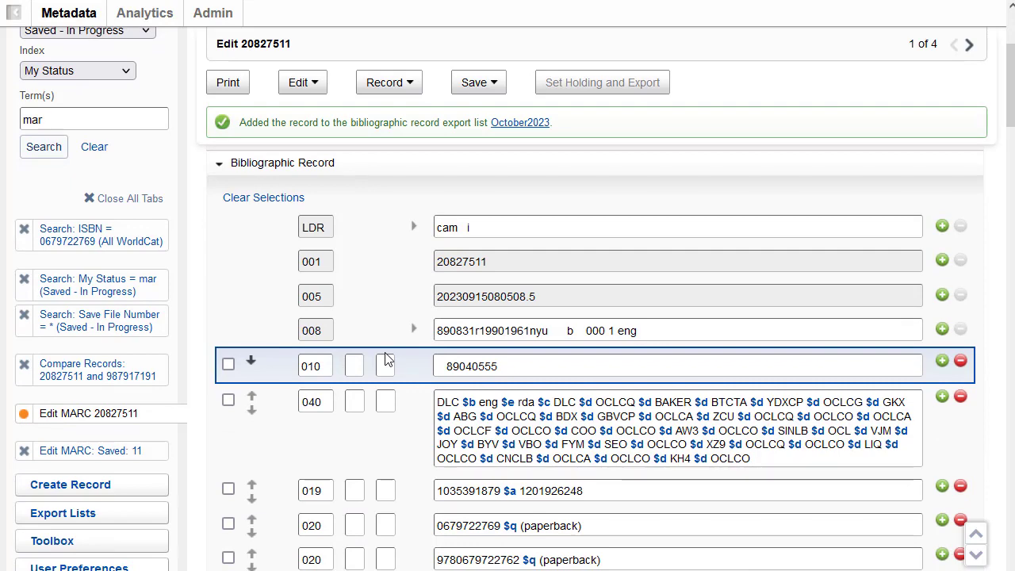
scroll(385, 357, "down", 1)
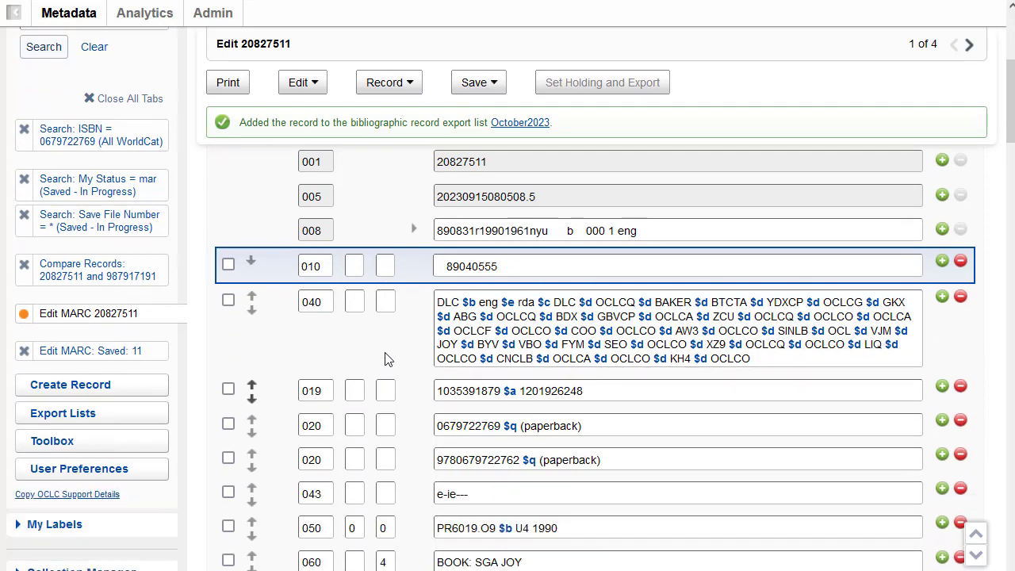
left_click(70, 414)
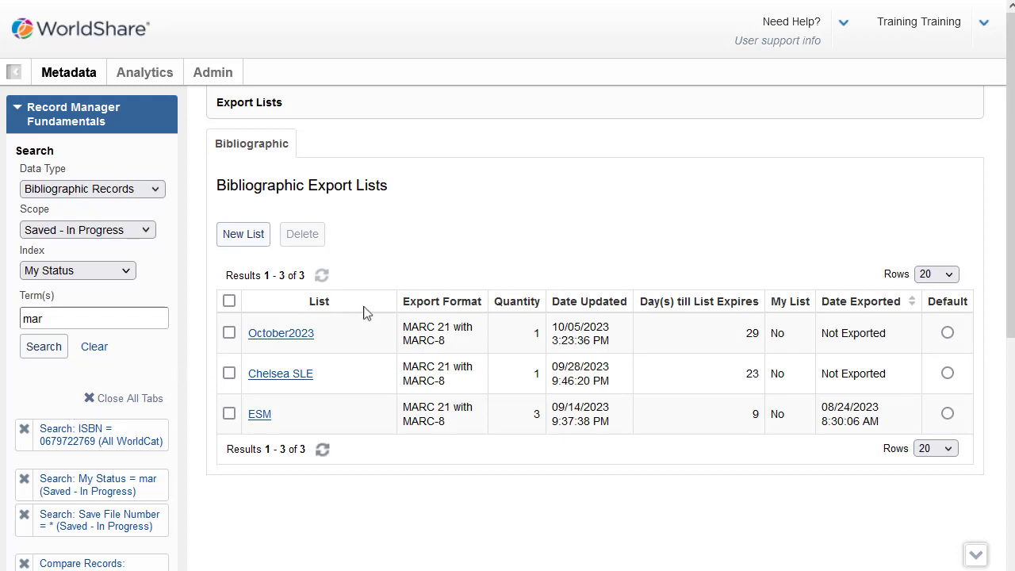
left_click(282, 334)
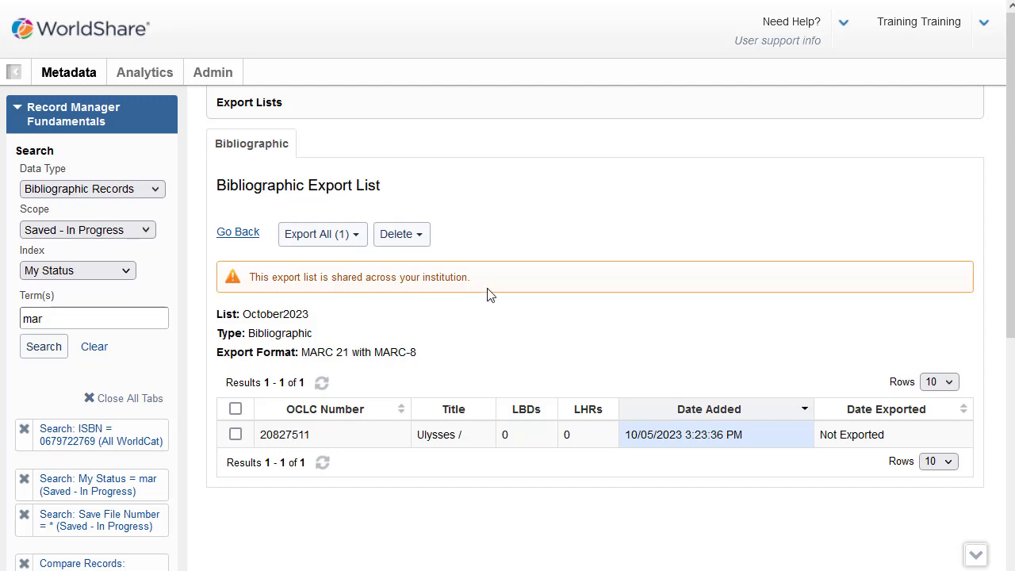
Step: Export all records in October2023 to My Computer, giving Ulysses an export date
left_click(358, 238)
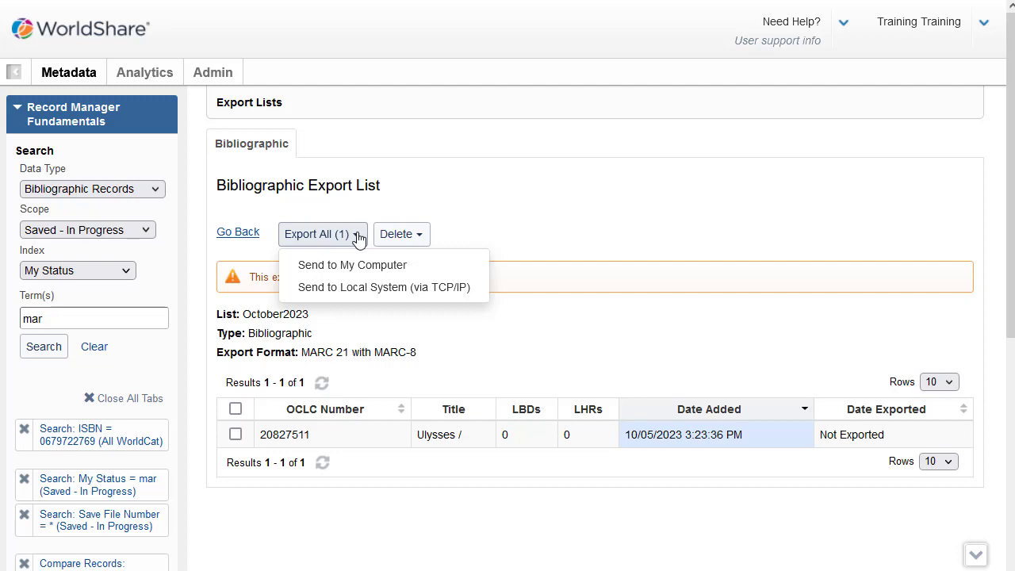
left_click(438, 332)
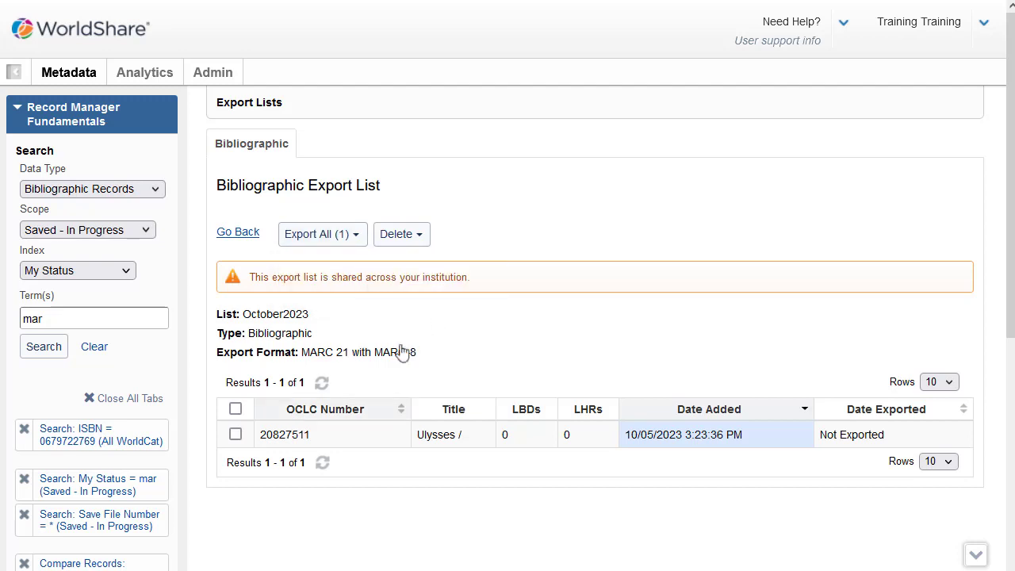
left_click(235, 435)
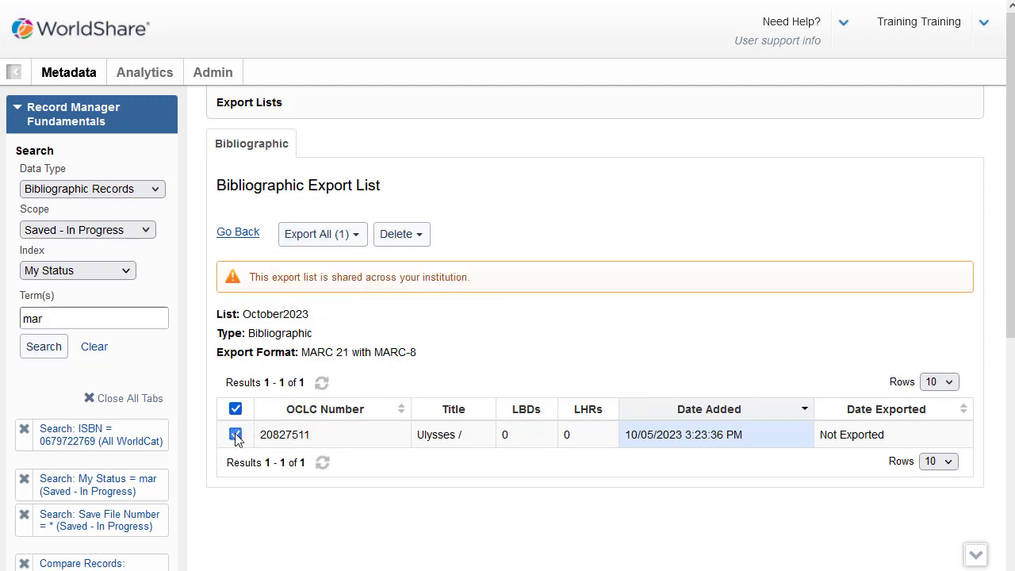
left_click(236, 435)
left_click(415, 240)
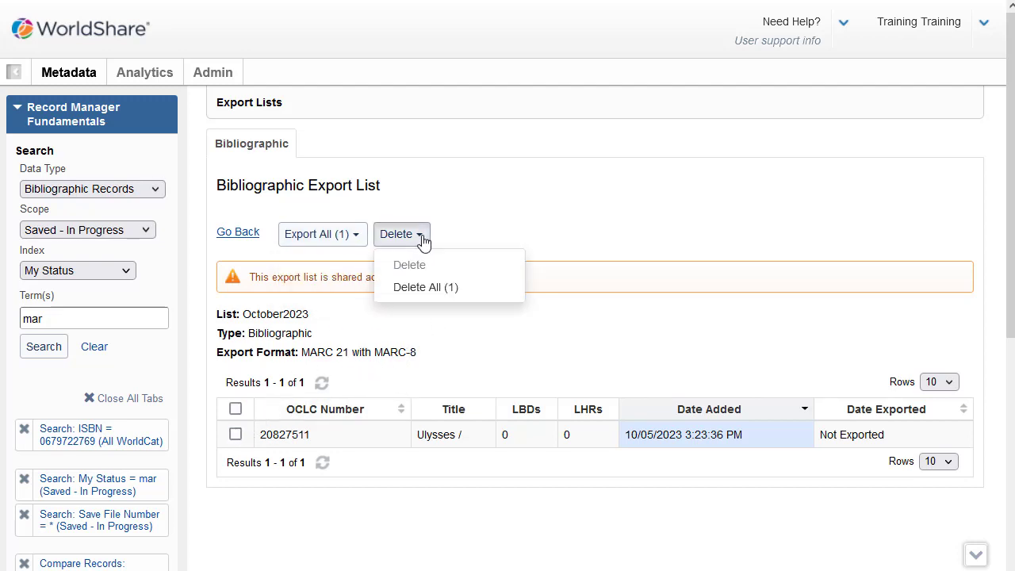
left_click(536, 346)
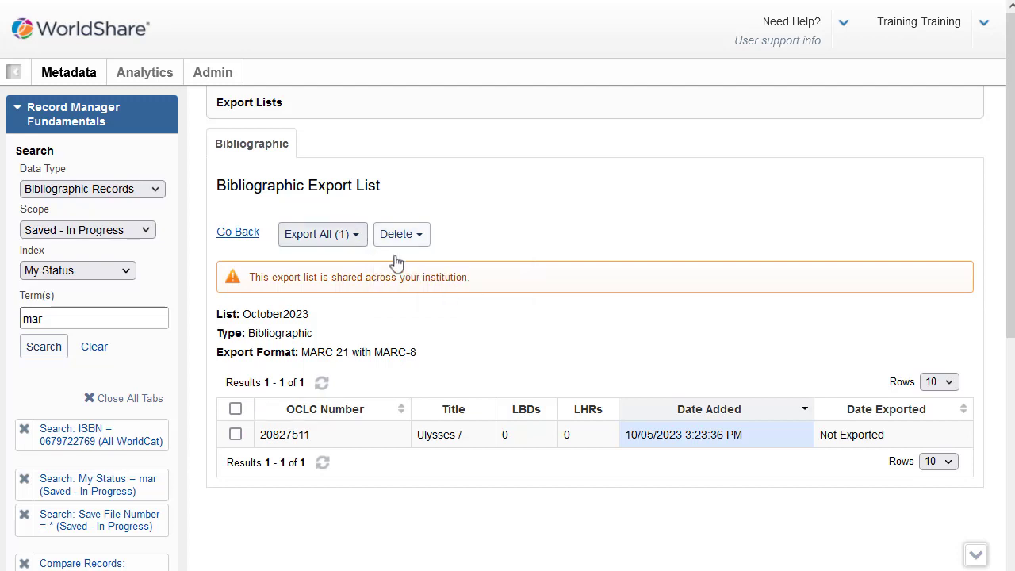
left_click(355, 236)
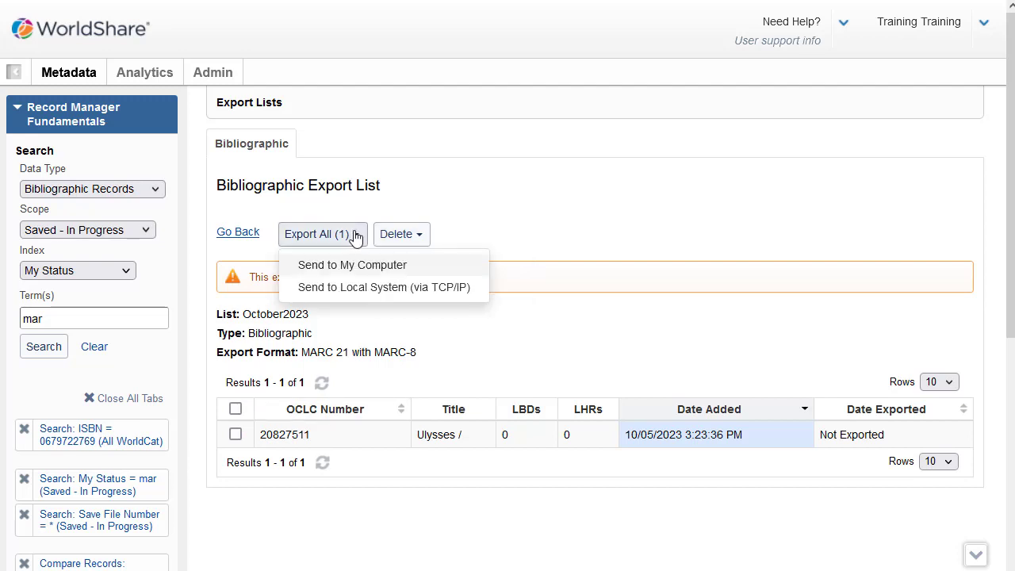
left_click(329, 266)
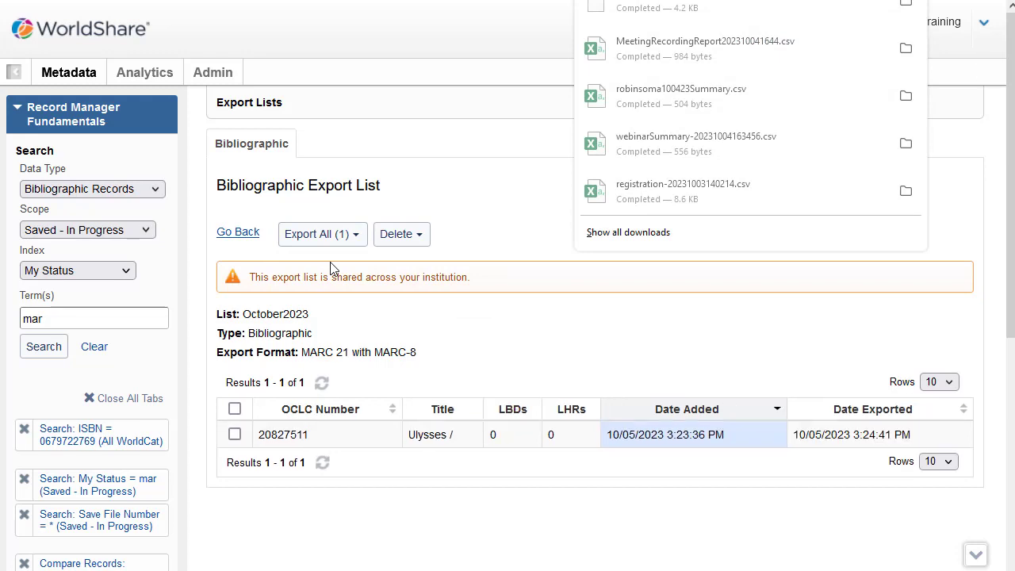